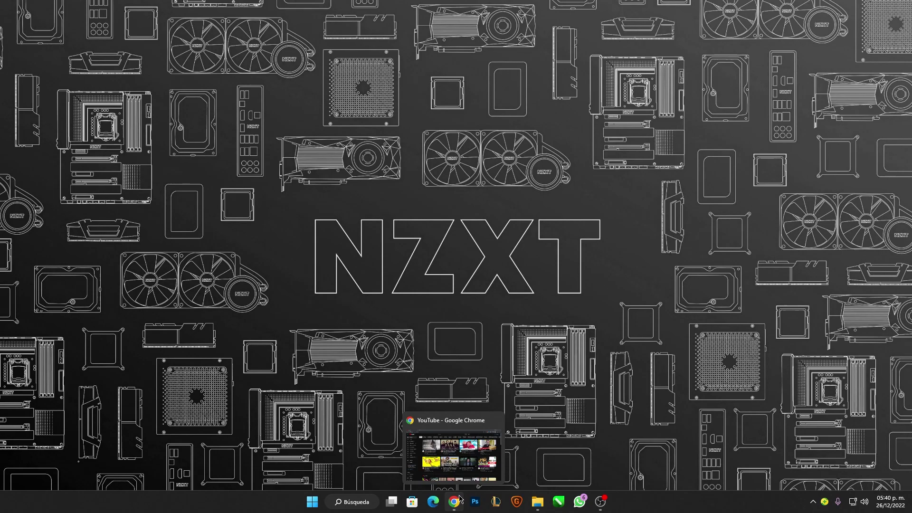
- Restore Chrome, go back to the YouTube home page, then minimize the browser
left_click(459, 475)
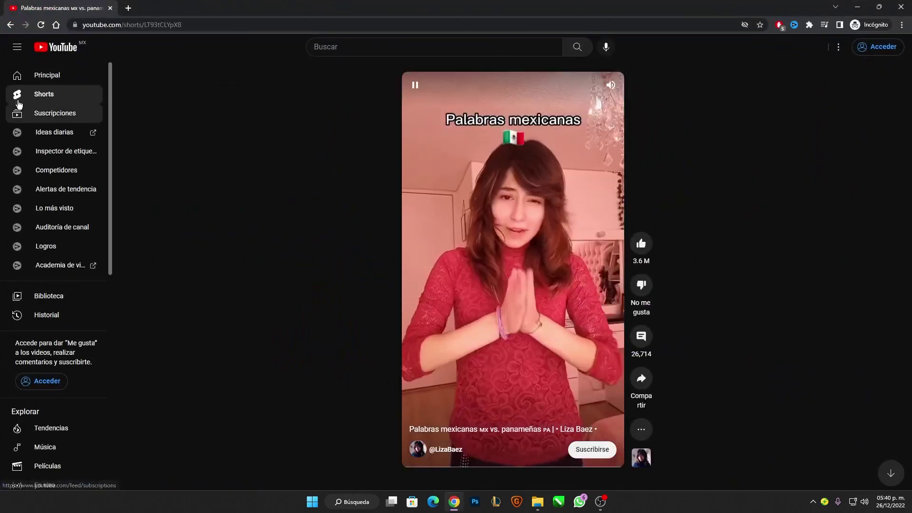
left_click(15, 25)
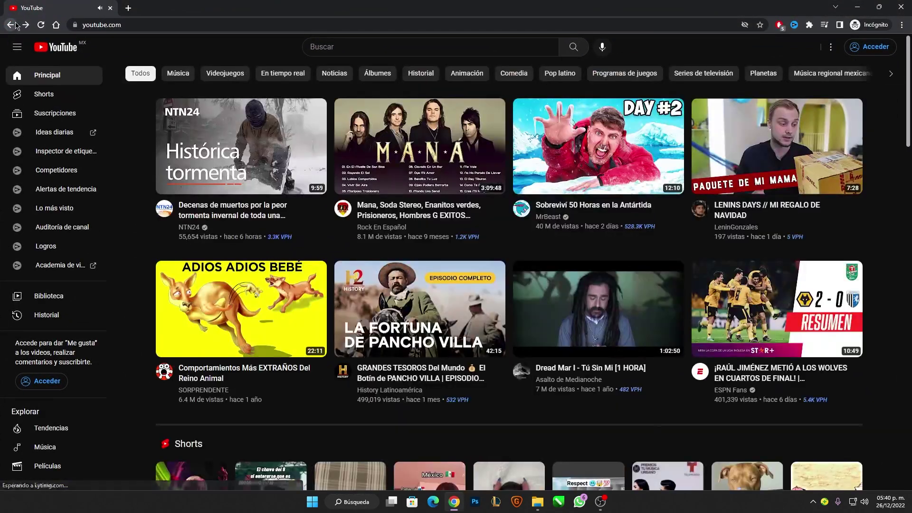
left_click(857, 7)
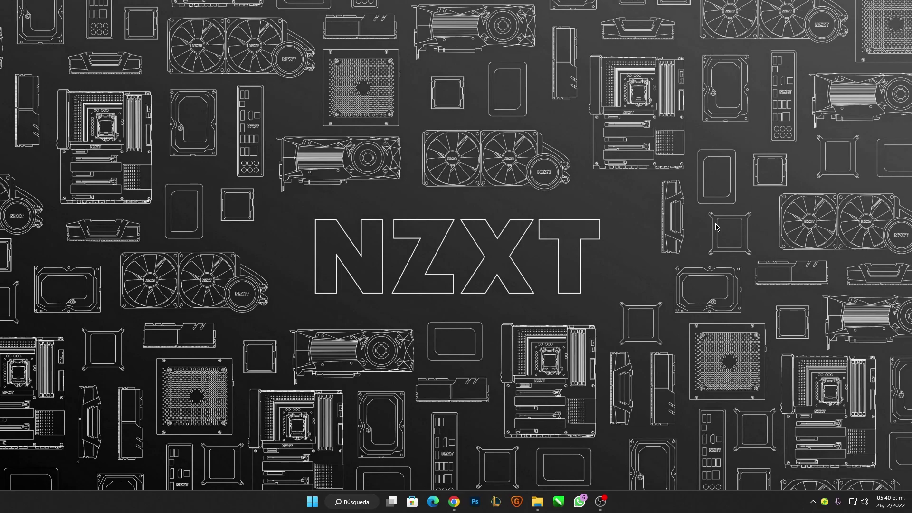
- Search YouTube for 'davidgraff'
left_click(454, 502)
left_click(372, 51)
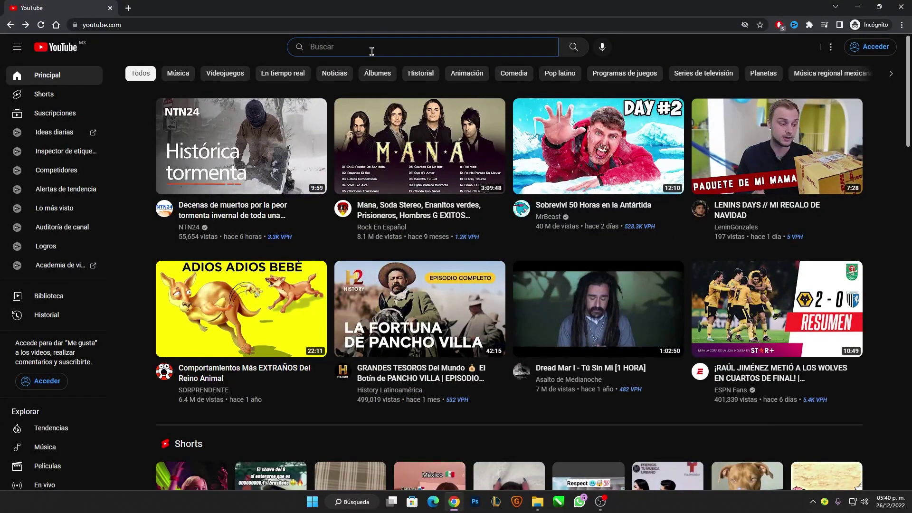
type("davidgar")
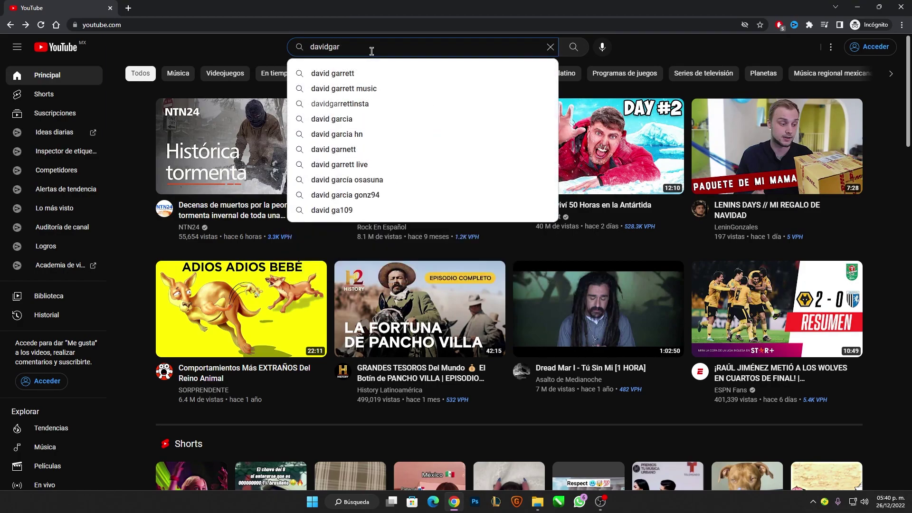
key("BackSpace")
key("BackSpace")
key("BackSpace")
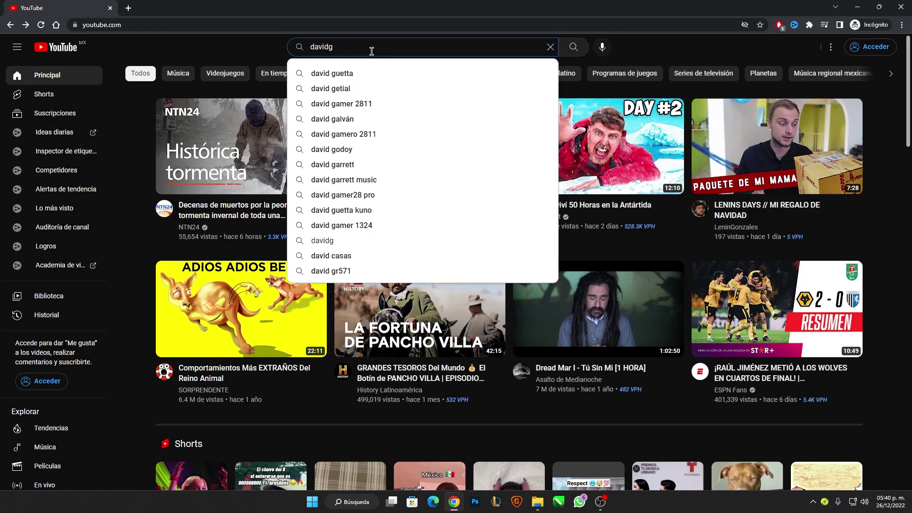
type("gra")
type("ff")
key("Return")
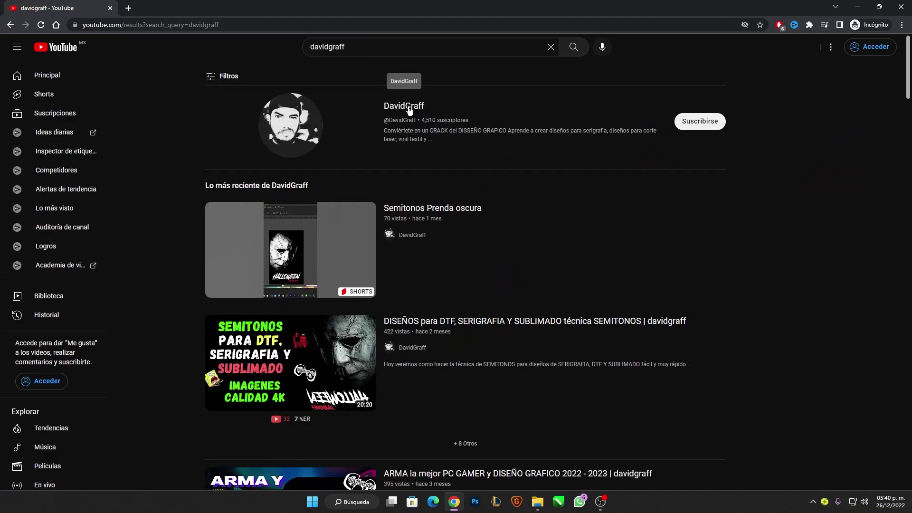
- Open the DavidGraff channel result and scroll through its videos
left_click(404, 105)
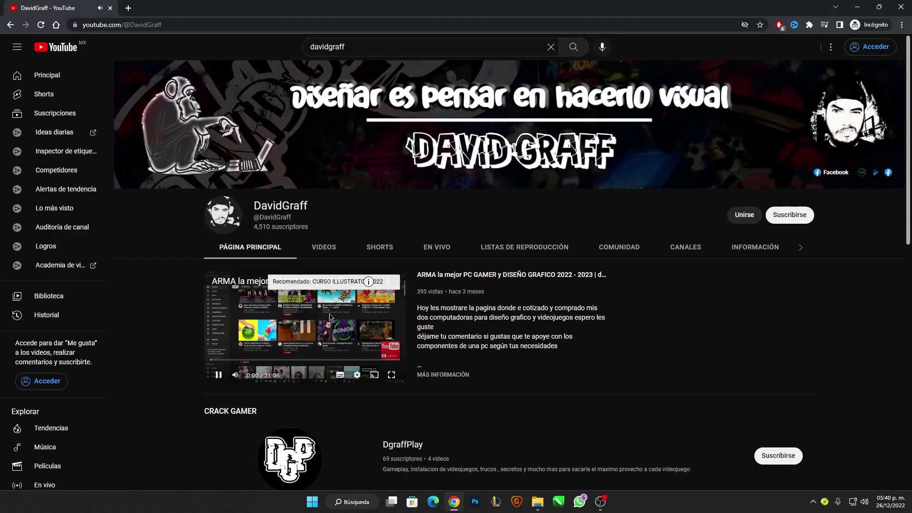
scroll(729, 250, "down", 1)
scroll(741, 207, "up", 1)
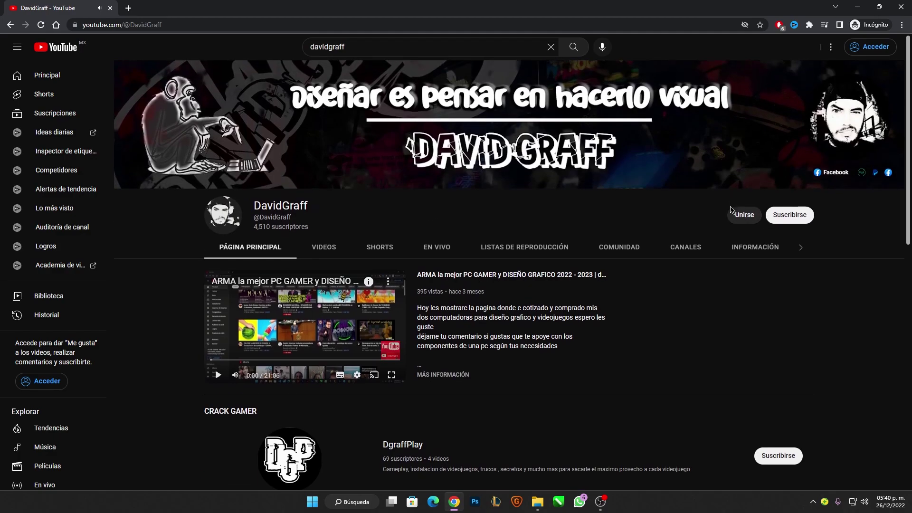
scroll(681, 287, "down", 1)
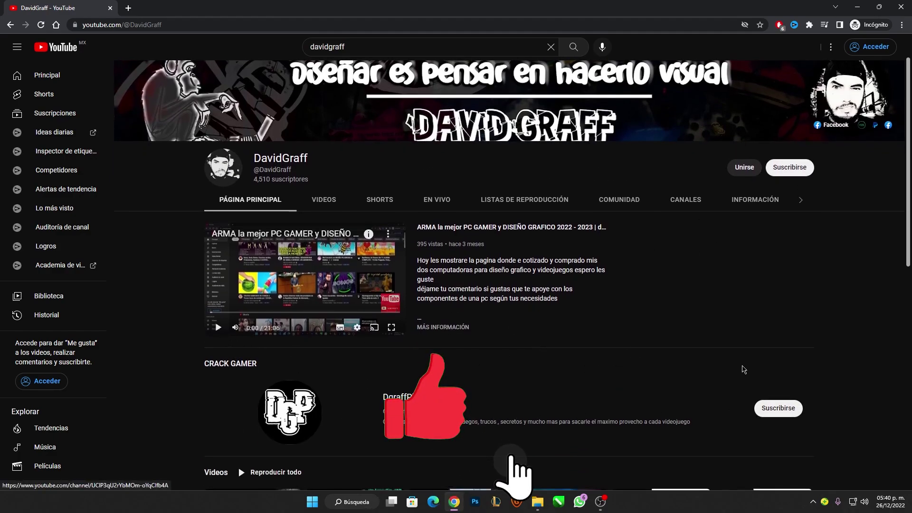
scroll(684, 387, "down", 4)
scroll(681, 387, "down", 2)
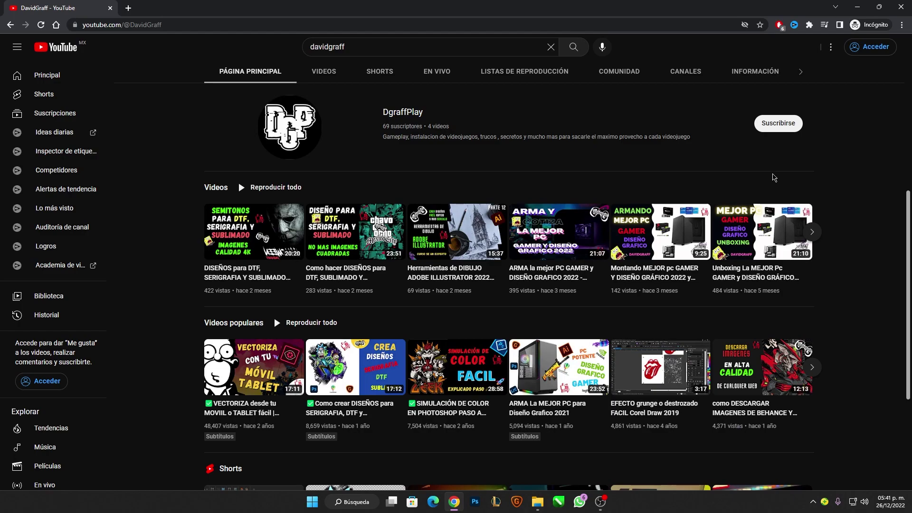
scroll(782, 194, "up", 1)
scroll(716, 224, "up", 2)
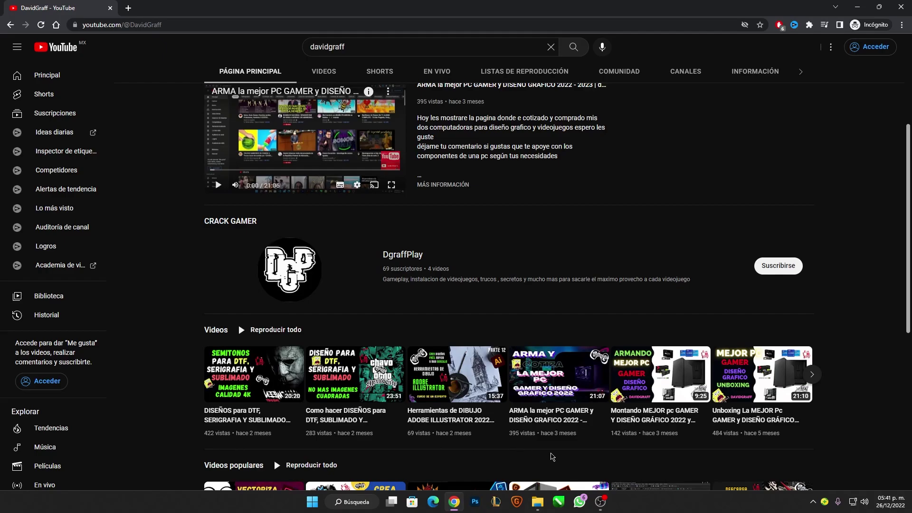
scroll(560, 460, "up", 4)
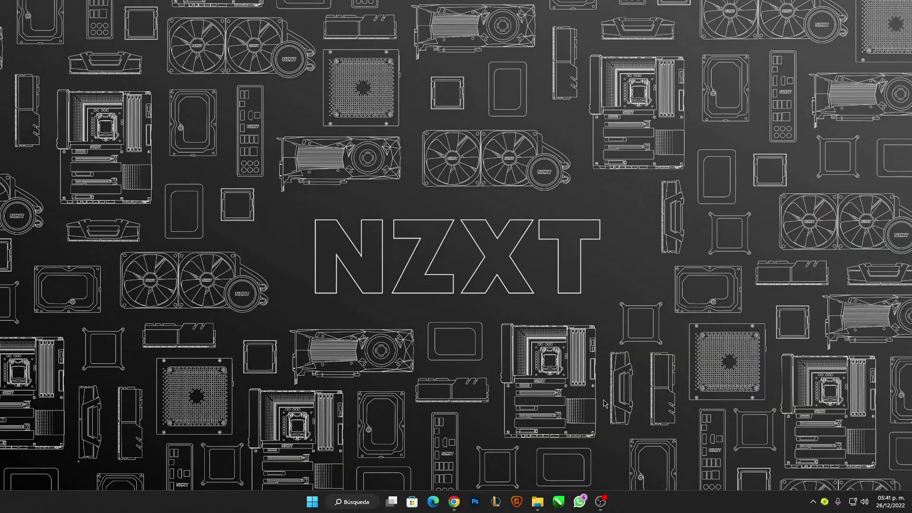
- Bring the channel page back, scroll it briefly, then minimize Chrome
left_click(455, 500)
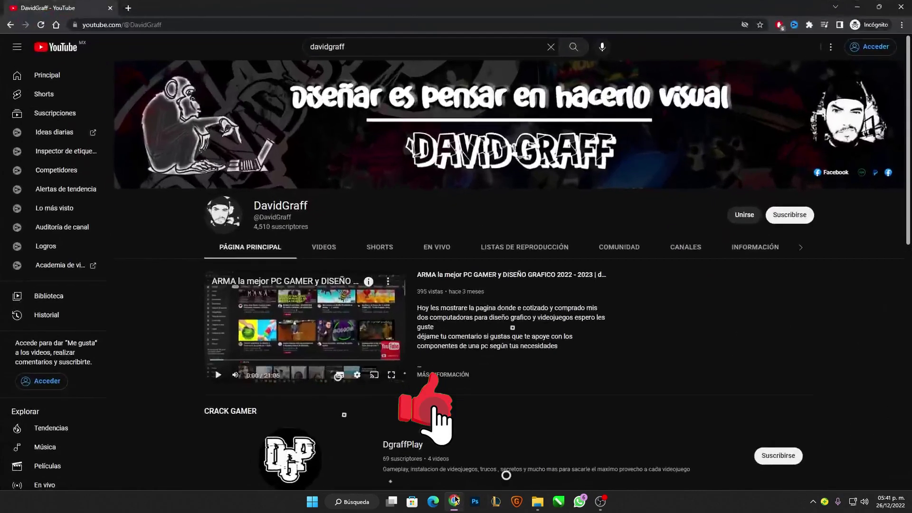
scroll(580, 298, "down", 5)
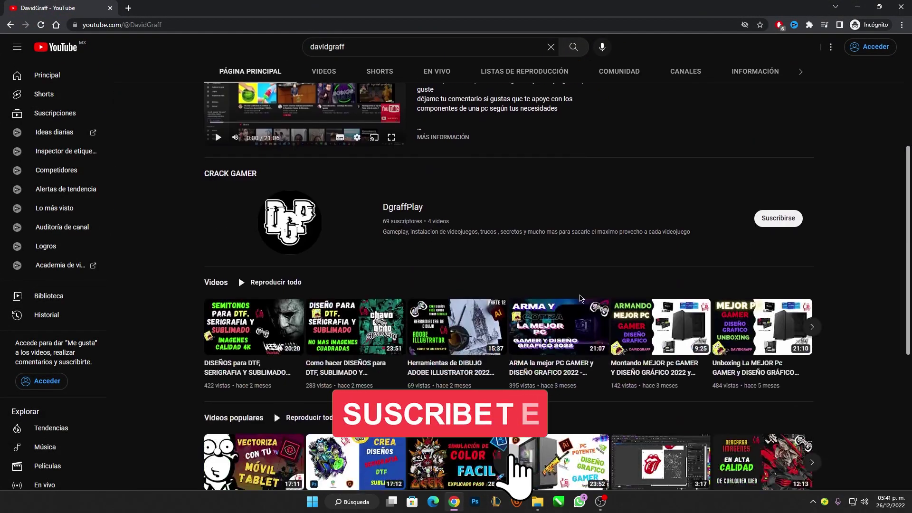
scroll(579, 298, "up", 5)
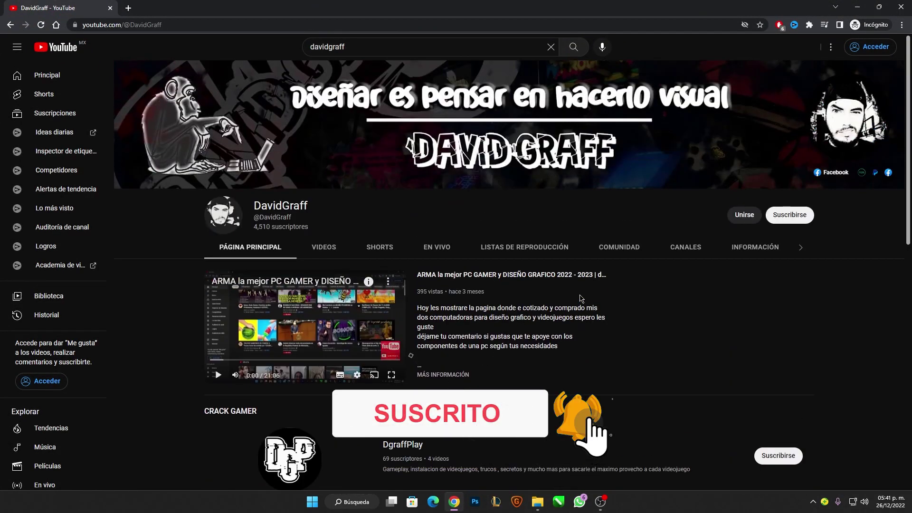
left_click(858, 4)
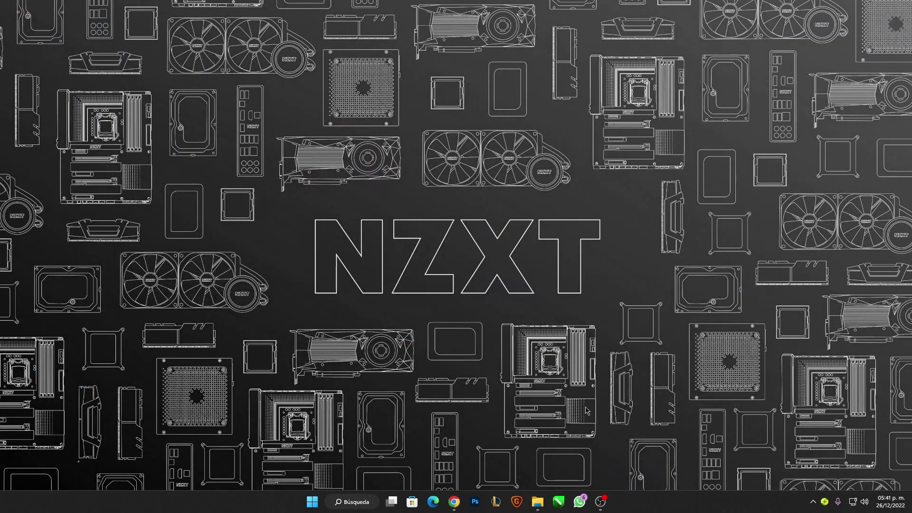
- Open the nuevos videos folder and preview the Gohan jpg in Photos
left_click(537, 501)
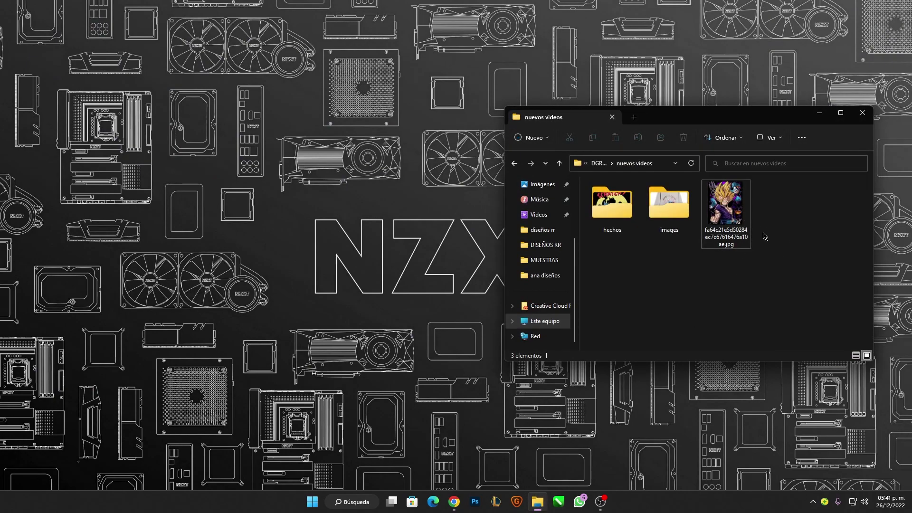
double_click(735, 211)
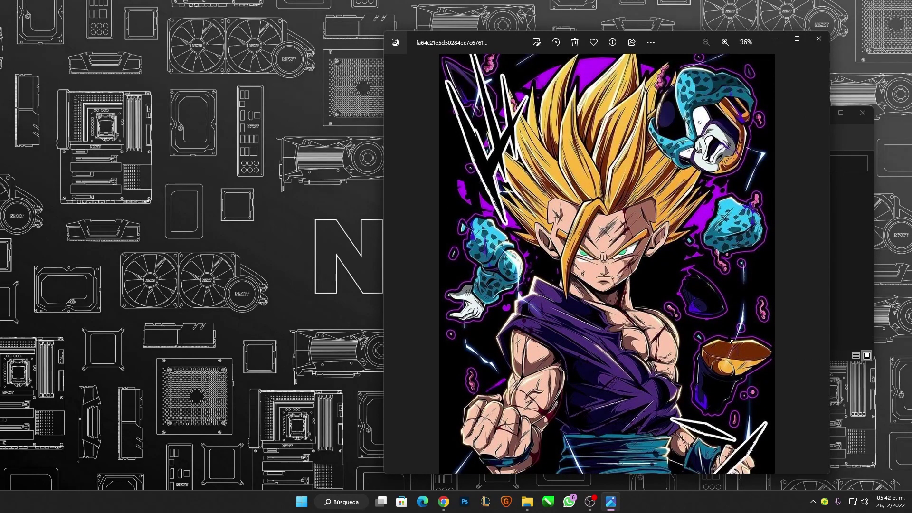
left_click(819, 38)
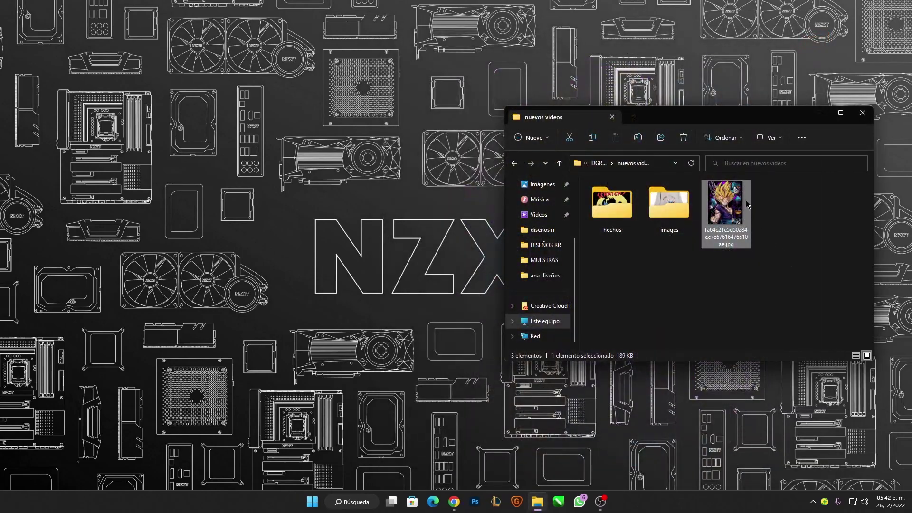
- Reopen the Gohan jpg and zoom in and out to inspect its detail
double_click(740, 204)
scroll(653, 185, "up", 3)
scroll(653, 186, "up", 2)
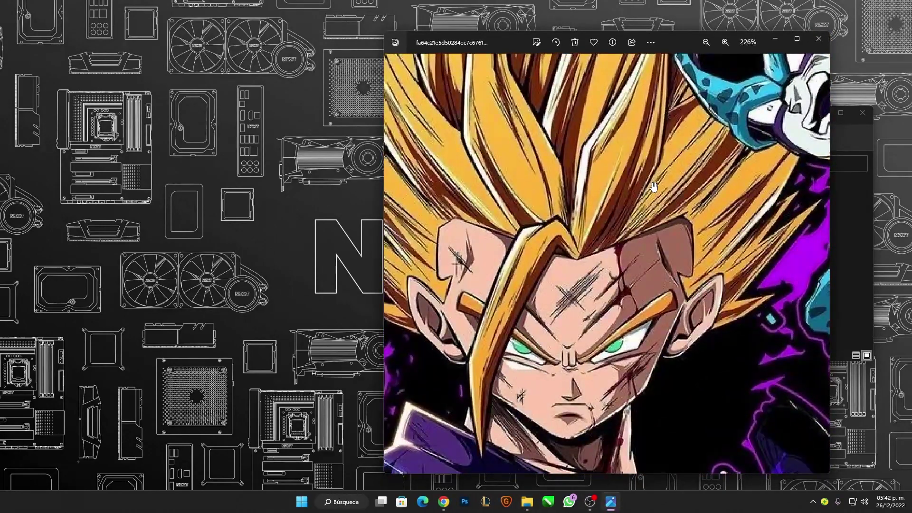
scroll(653, 186, "down", 1)
scroll(653, 185, "down", 3)
scroll(654, 185, "up", 3)
scroll(654, 184, "up", 2)
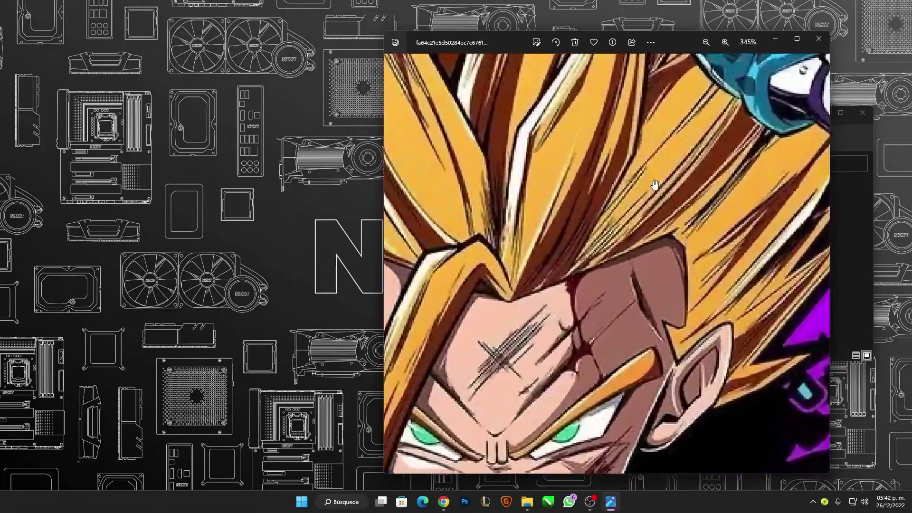
scroll(654, 184, "down", 3)
scroll(654, 184, "down", 2)
- Close Photos, decline the Gigapixel updates, and load the Gohan jpg into Gigapixel
left_click(818, 38)
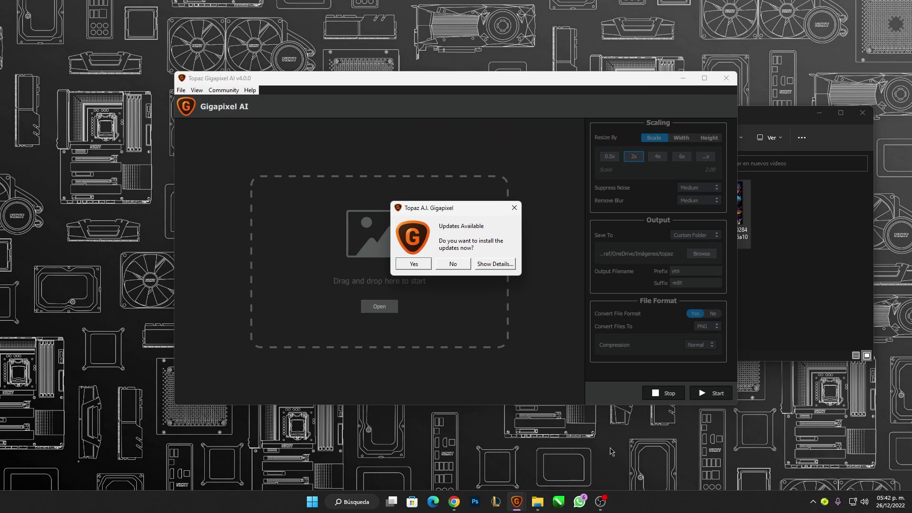
left_click(453, 264)
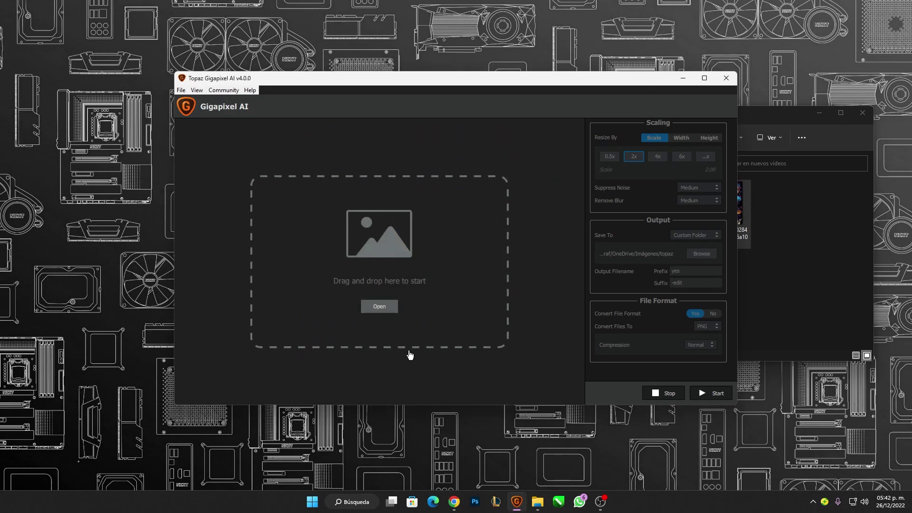
left_click(790, 309)
mouse_move(725, 213)
left_mouse_down()
mouse_move(589, 270)
mouse_move(335, 285)
left_mouse_up()
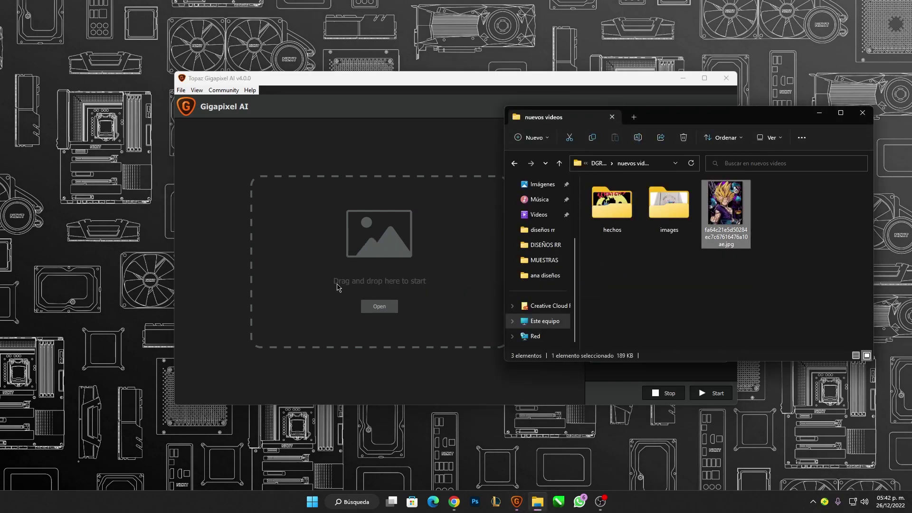
- Run the 2x upscale to a 1472x1840 PNG, then close Gigapixel
left_click(401, 258)
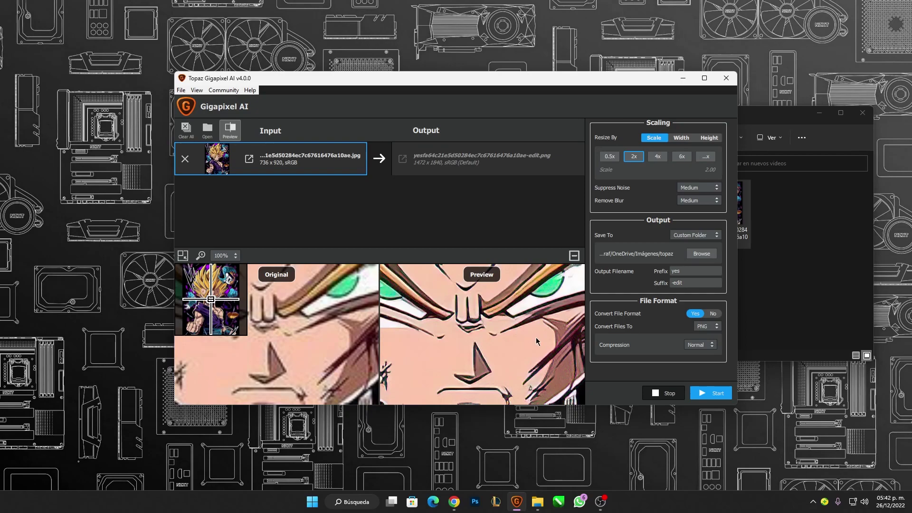
left_click(707, 394)
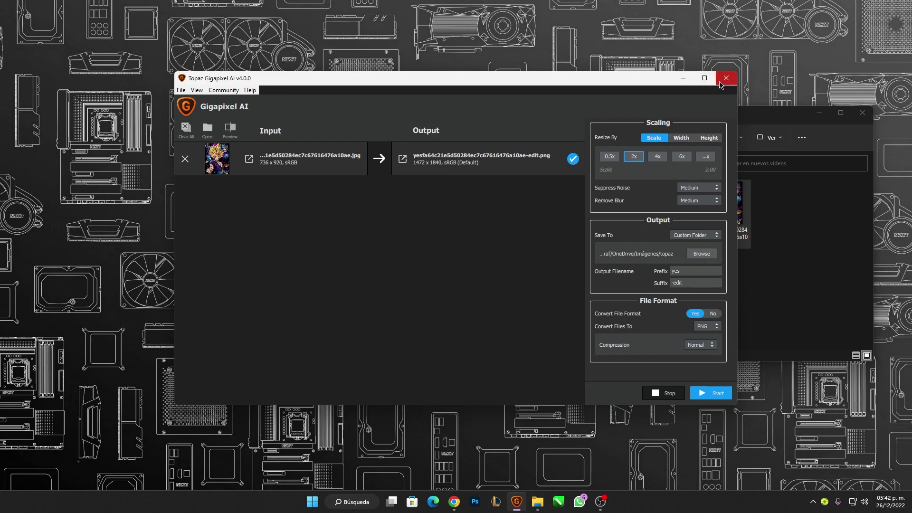
left_click(725, 78)
left_click(796, 287)
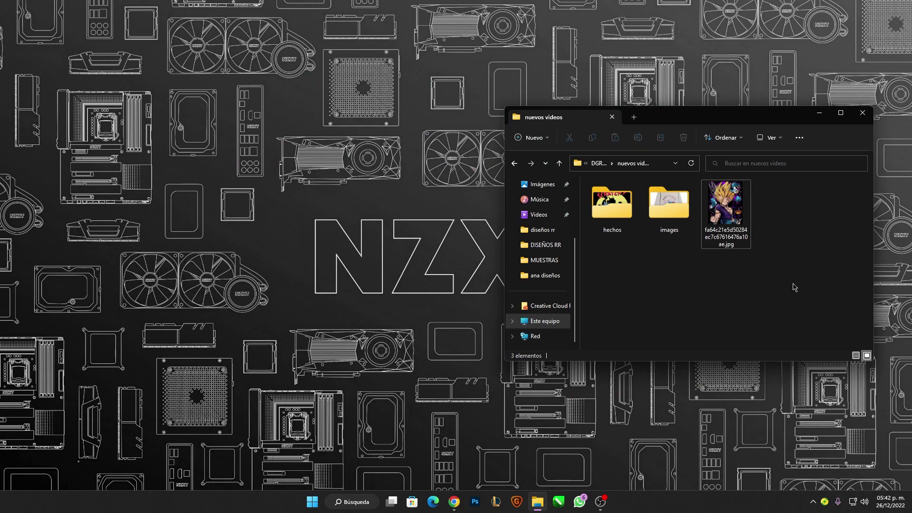
- Browse MUESTRAS > Imágenes > topaz to find the upscaled output, then start Photoshop
left_click(543, 261)
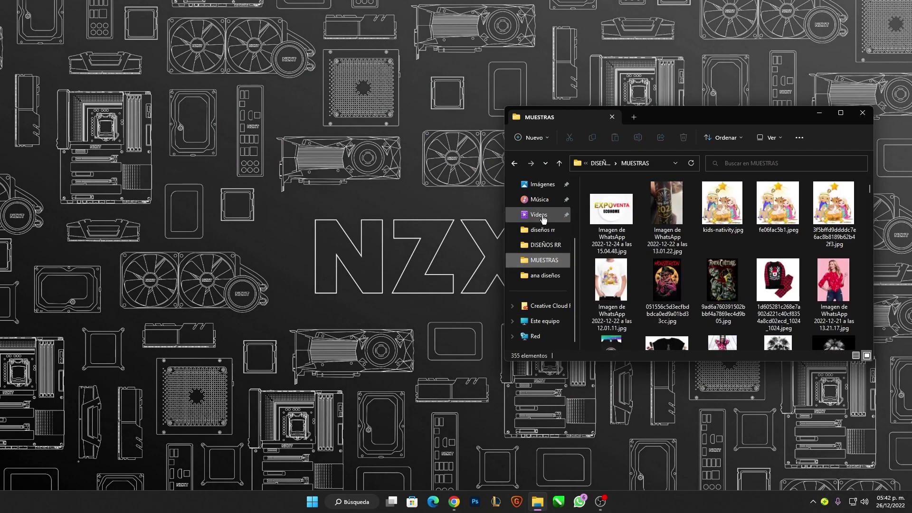
left_click(542, 184)
left_click(606, 274)
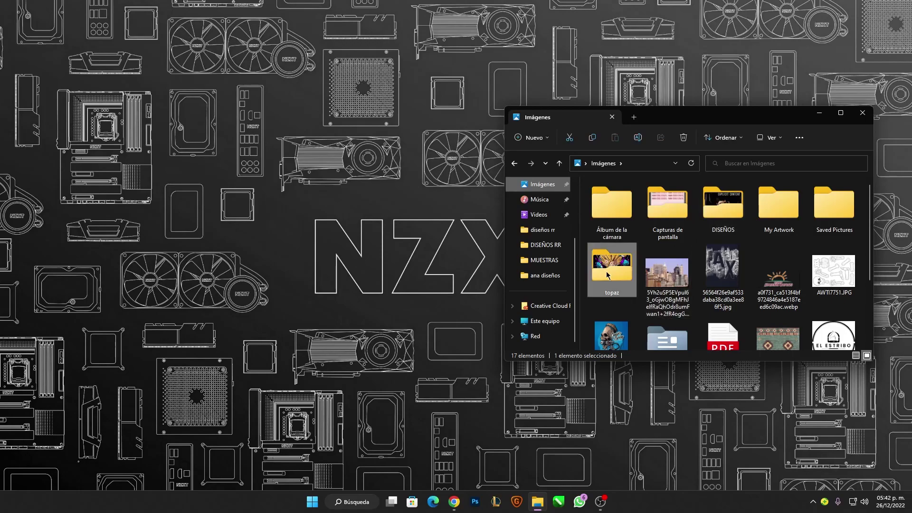
double_click(607, 274)
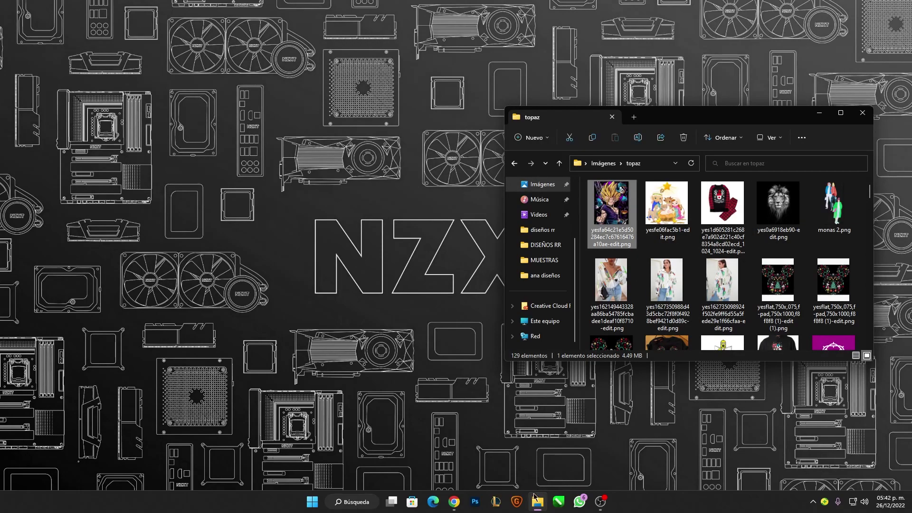
left_click(524, 418)
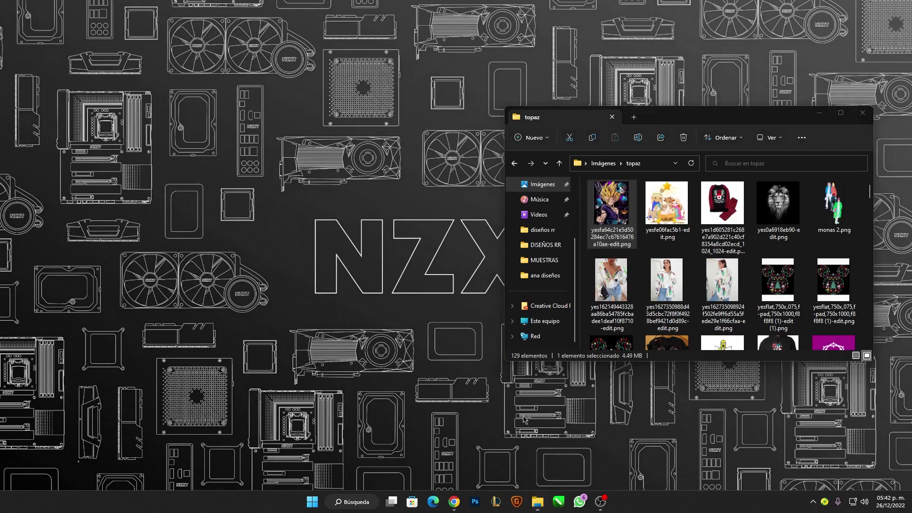
left_click(475, 502)
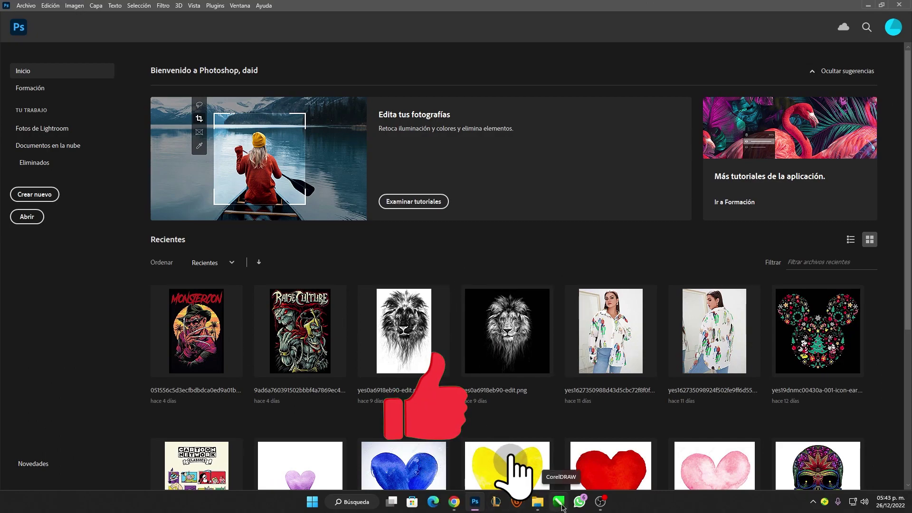
- Drag the upscaled Gohan PNG from the topaz folder into Photoshop
left_click(539, 508)
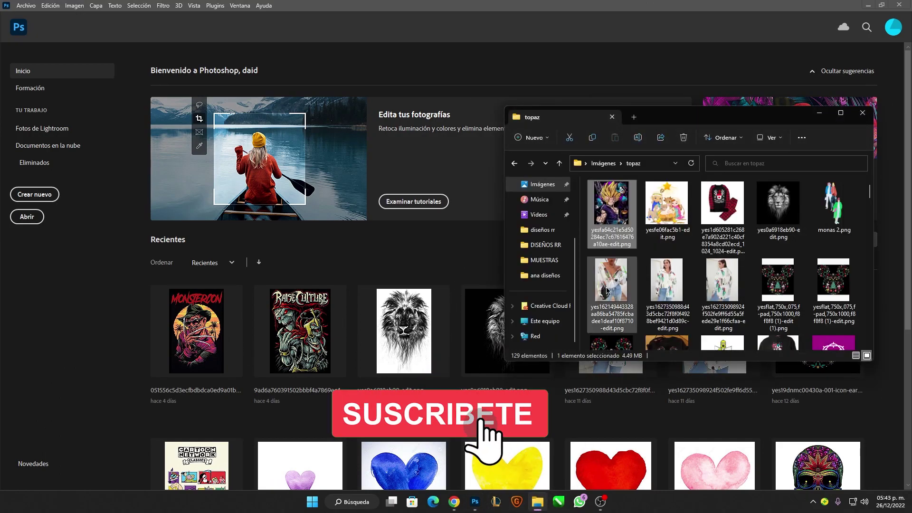
left_click_drag(610, 280, 444, 266)
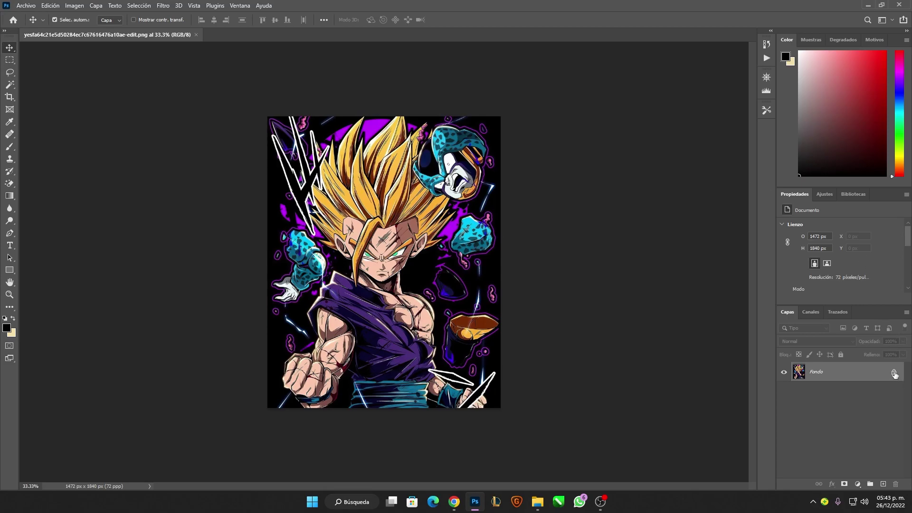
- Unlock Fondo into Capa 0, duplicate it with Ctrl+J, and hide Capa 0
left_click(894, 373)
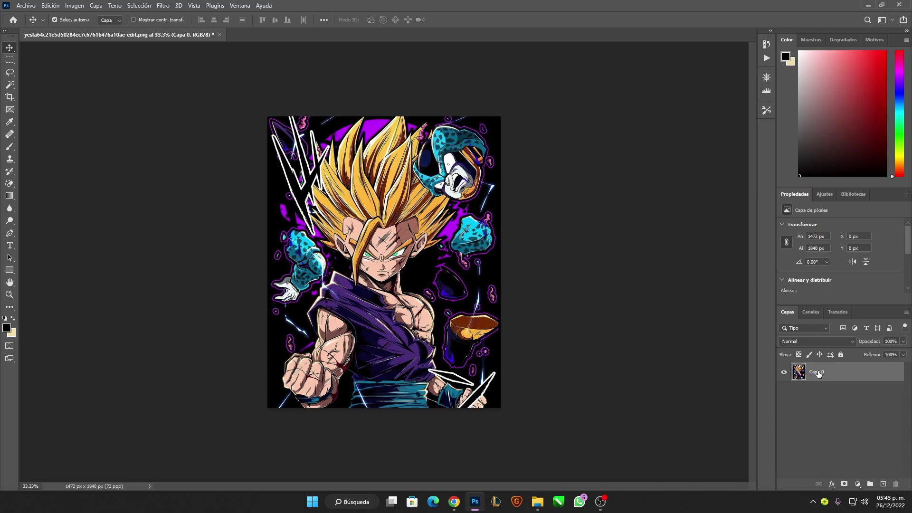
key("ctrl+j")
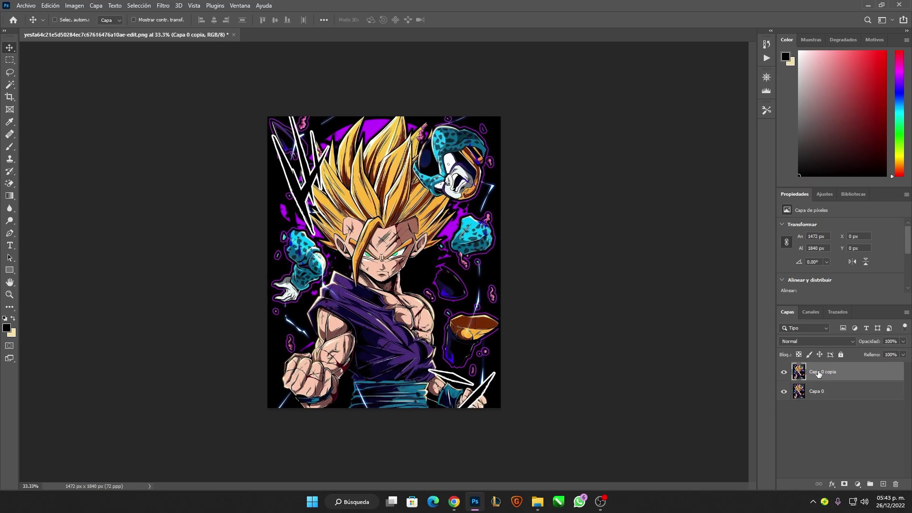
left_click(784, 391)
- Set Image Size to 26 cm wide at 300 ppi (3071×3839 px) and fit to screen
left_click(75, 6)
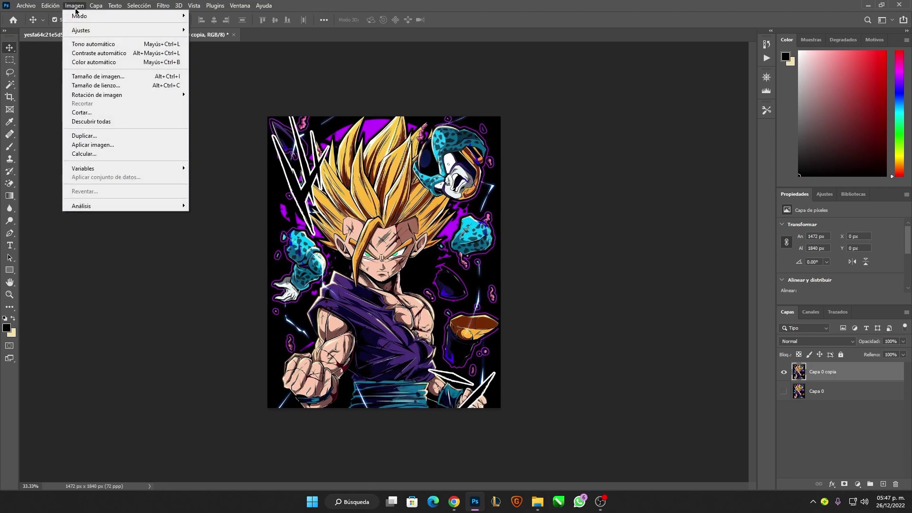
left_click(104, 78)
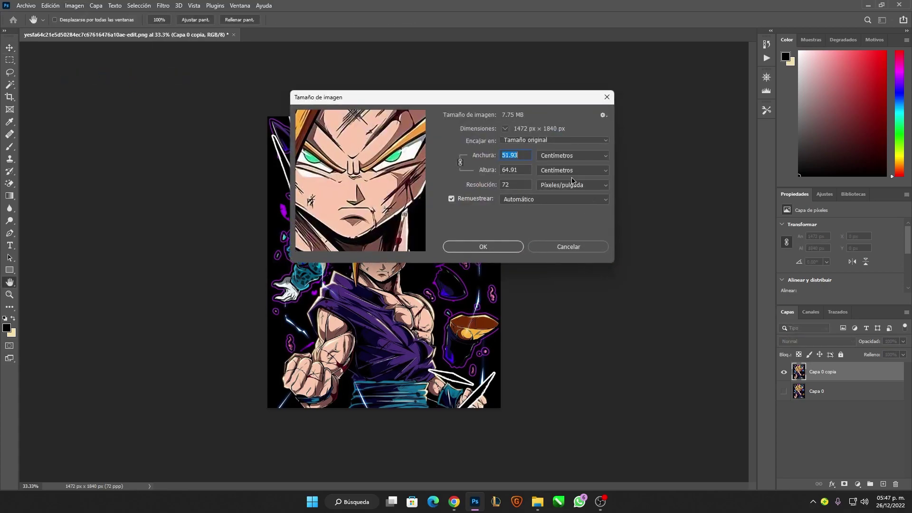
type("26")
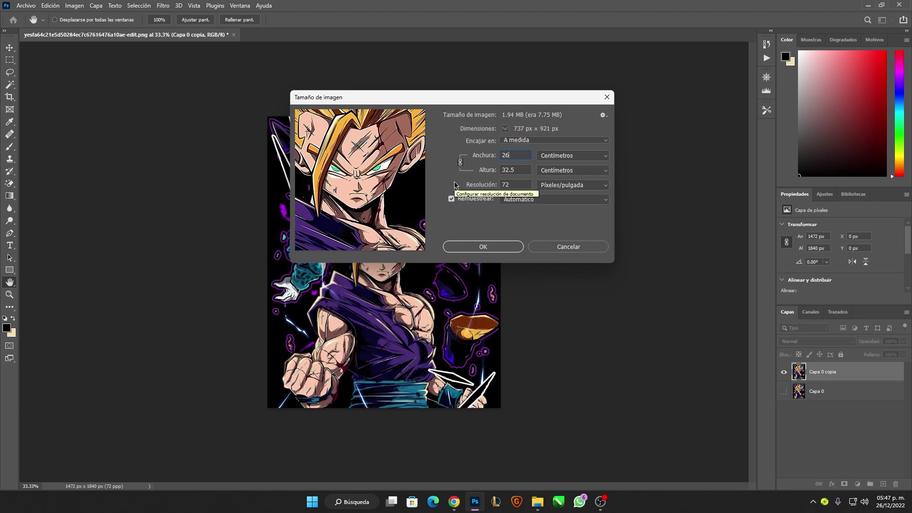
double_click(517, 181)
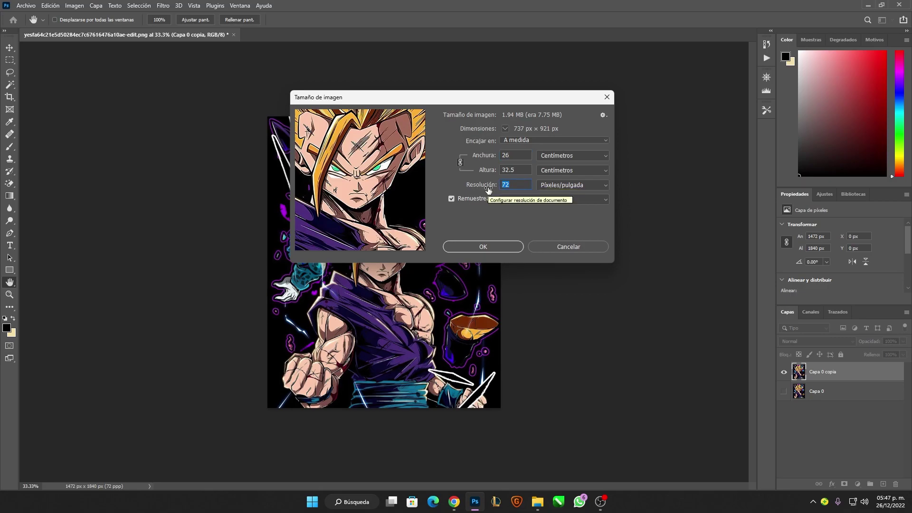
type("300")
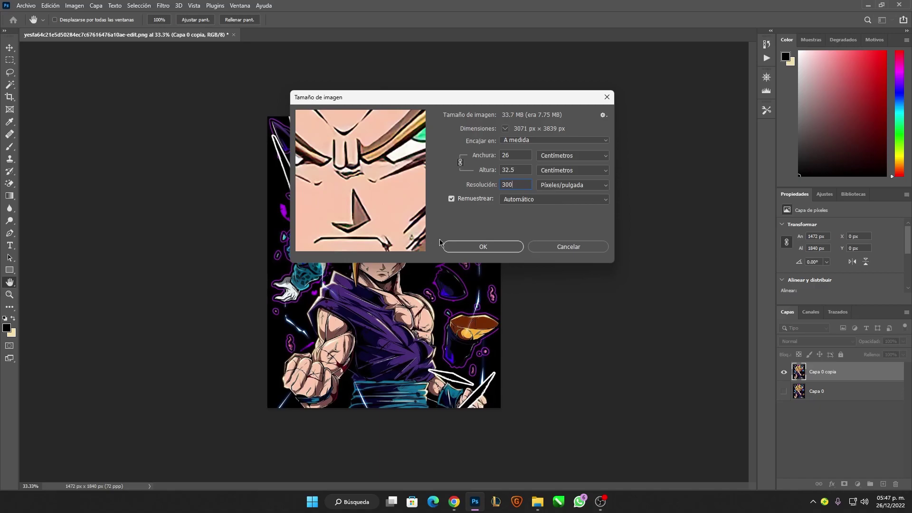
left_click(483, 246)
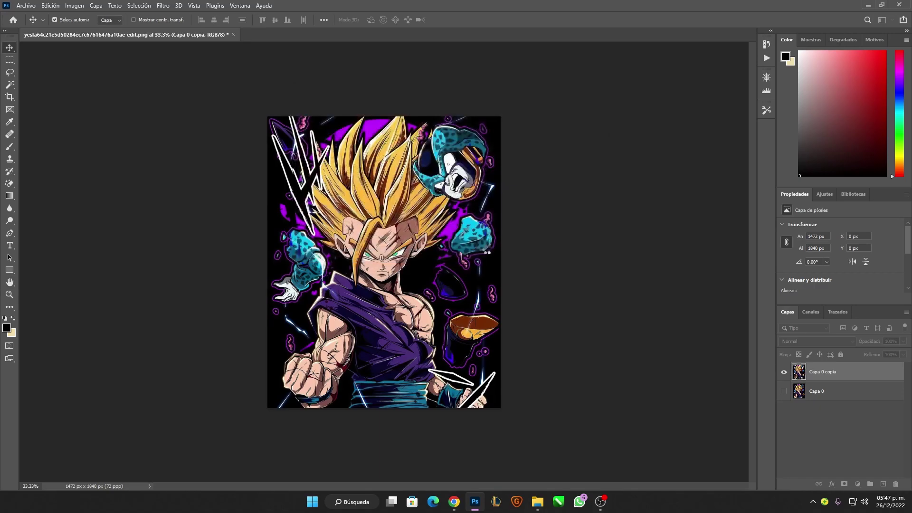
key("ctrl+0")
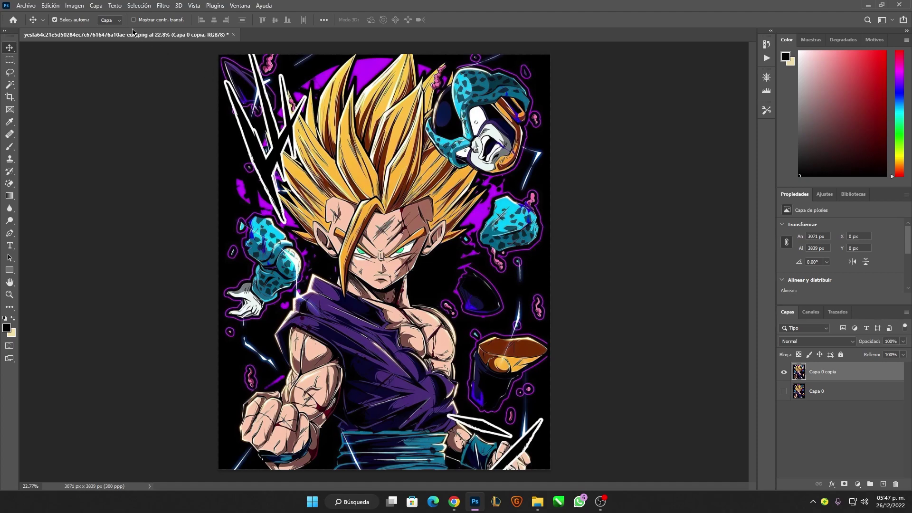
- In Camera Raw, try a vibrance boost and pull it back almost to neutral
left_click(160, 6)
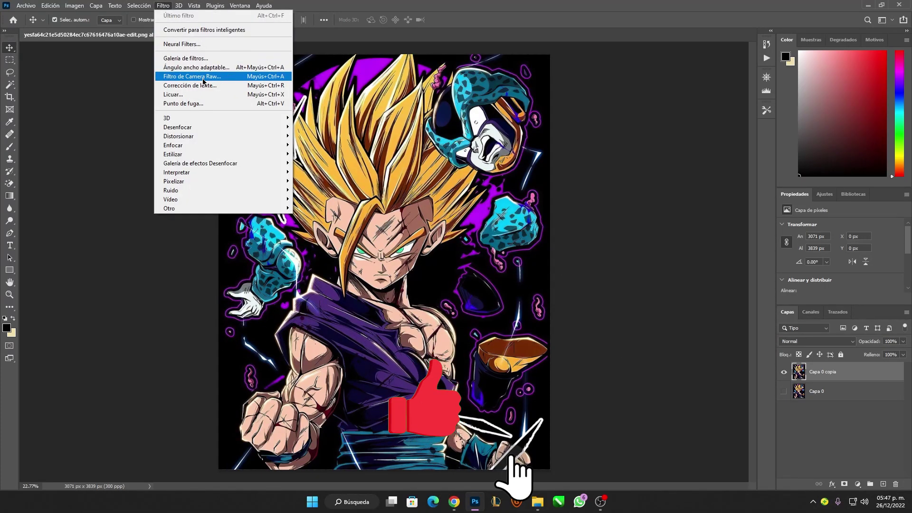
left_click(204, 82)
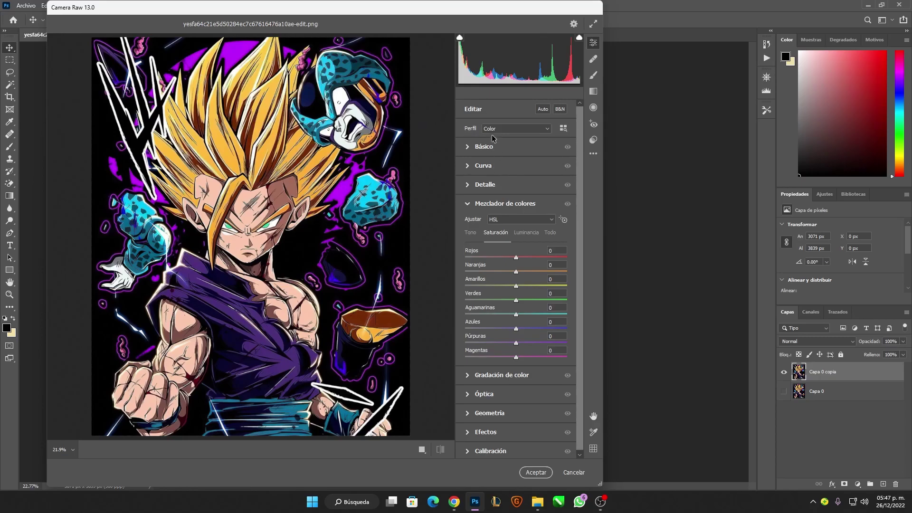
left_click(467, 202)
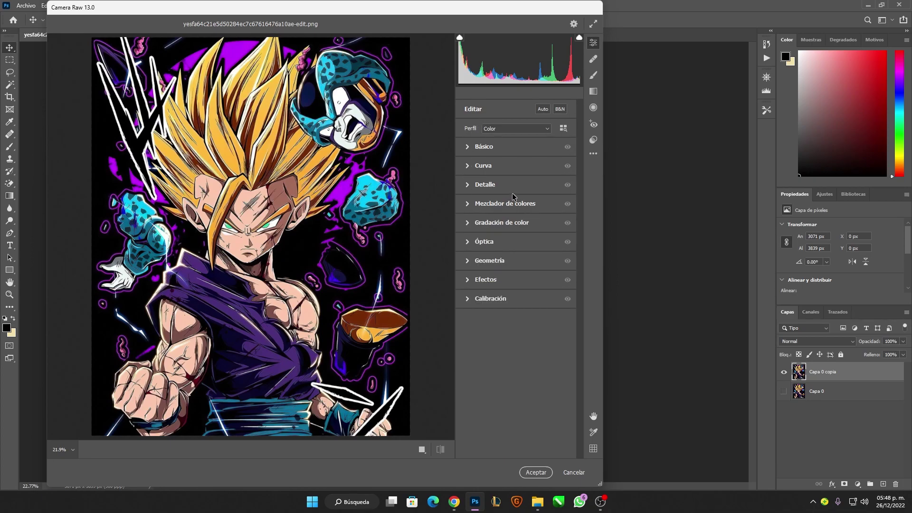
left_click(468, 206)
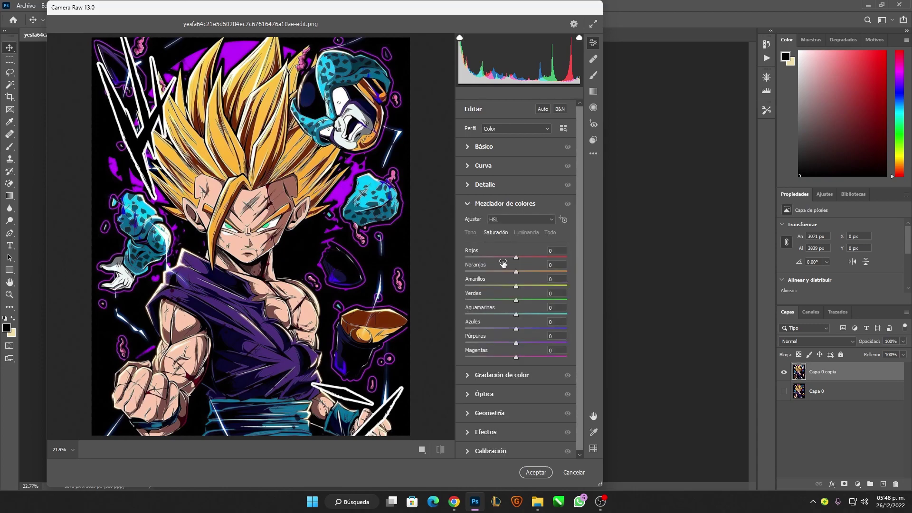
left_click(470, 148)
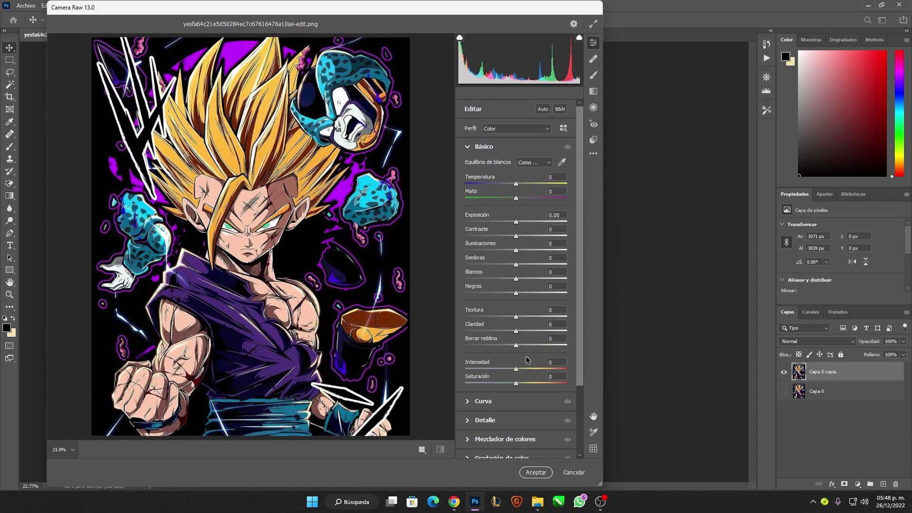
left_click_drag(516, 368, 563, 369)
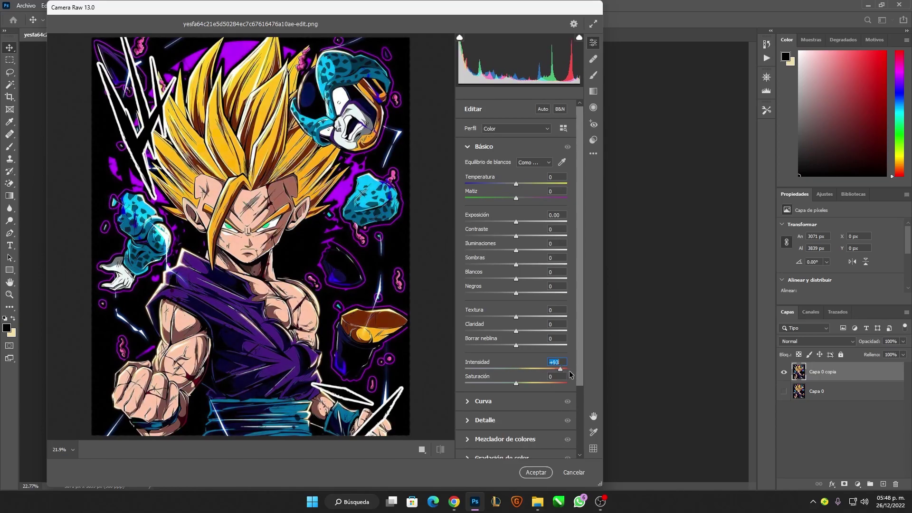
mouse_move(562, 372)
left_mouse_down()
mouse_move(517, 375)
mouse_move(531, 369)
left_mouse_up()
left_click(468, 147)
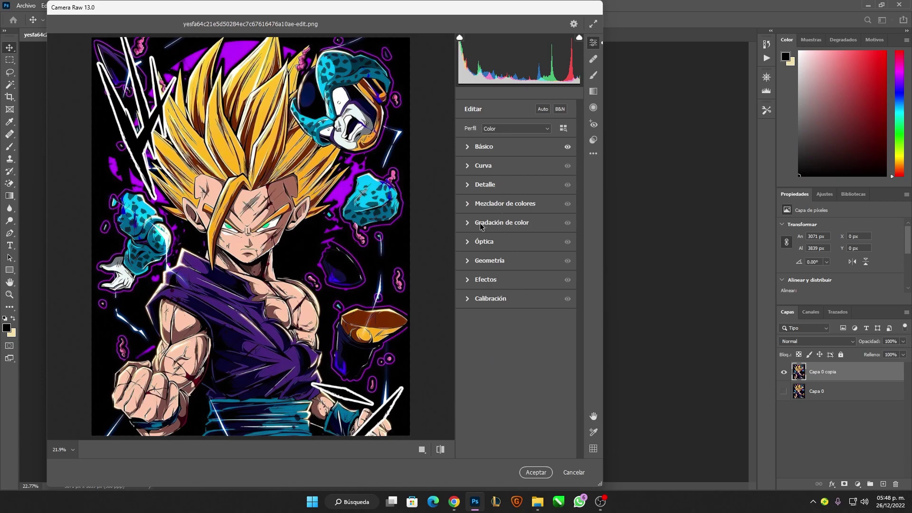
- In Color Mixer, raise yellow, orange and aqua saturation, then apply Camera Raw
left_click(468, 204)
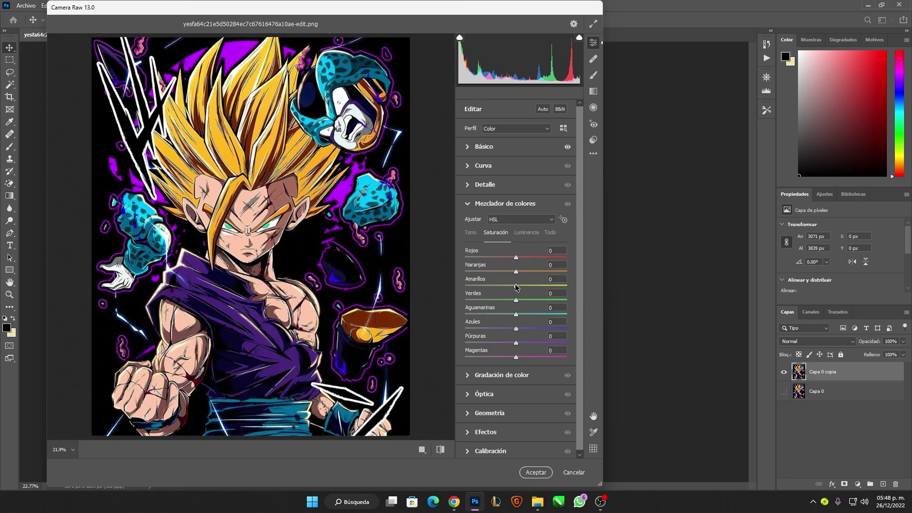
mouse_move(516, 290)
left_mouse_down()
mouse_move(569, 290)
mouse_move(535, 288)
left_mouse_up()
mouse_move(517, 272)
left_mouse_down()
mouse_move(548, 271)
mouse_move(526, 272)
left_mouse_up()
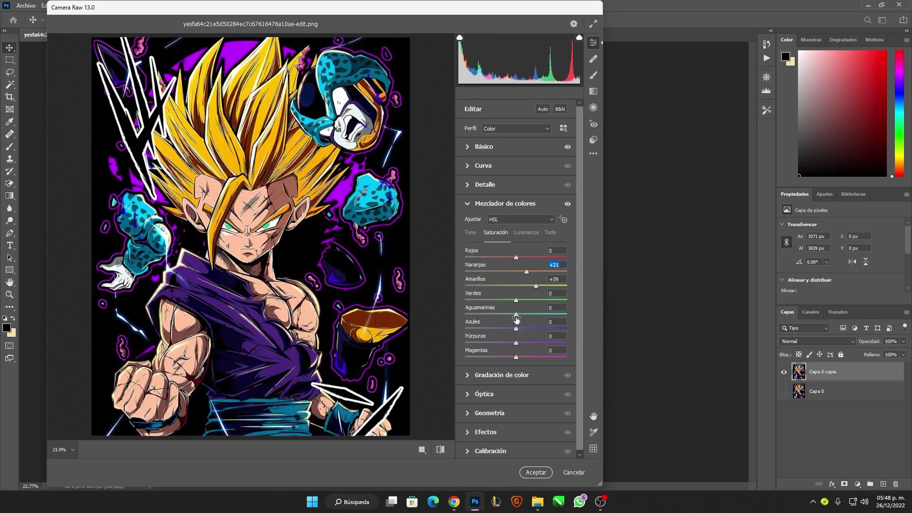
left_click_drag(516, 316, 548, 330)
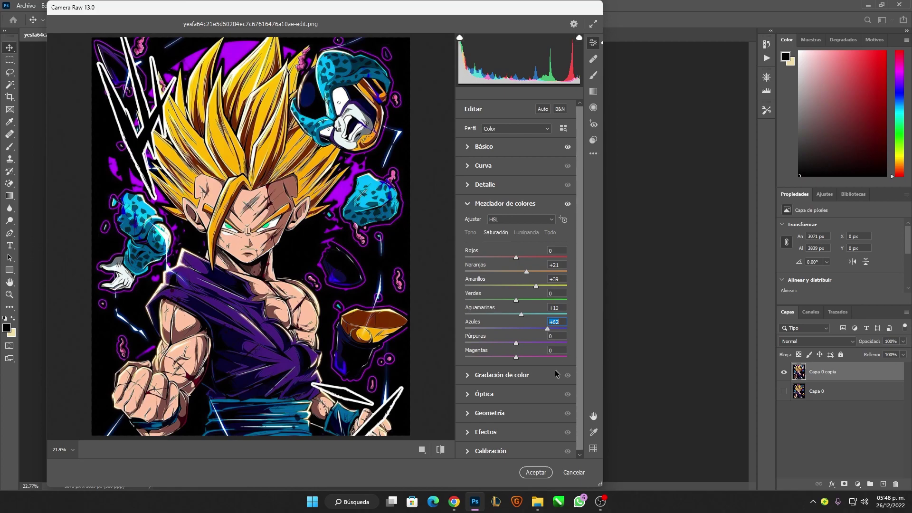
left_click(535, 472)
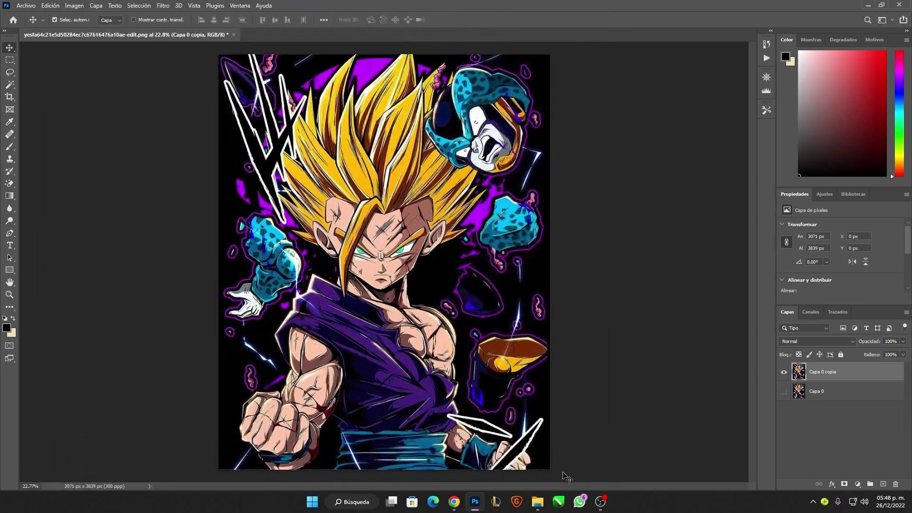
left_click(784, 392)
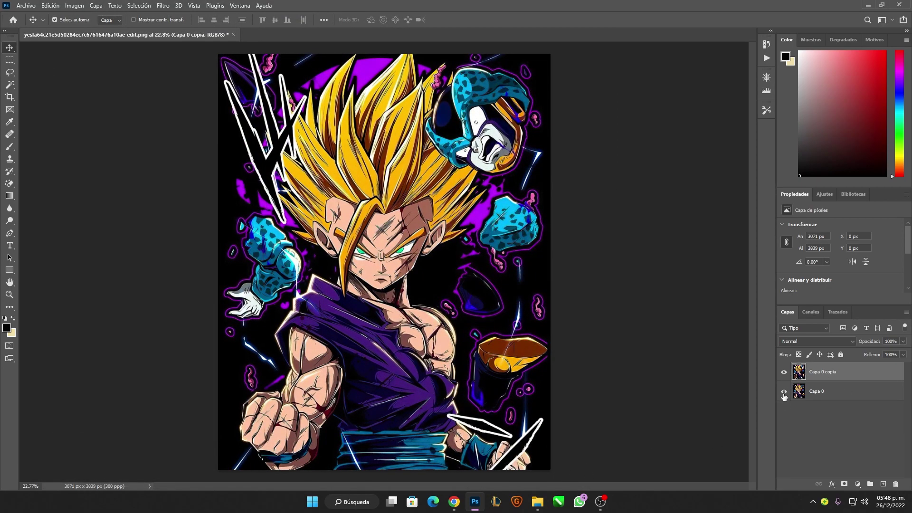
left_click(783, 372)
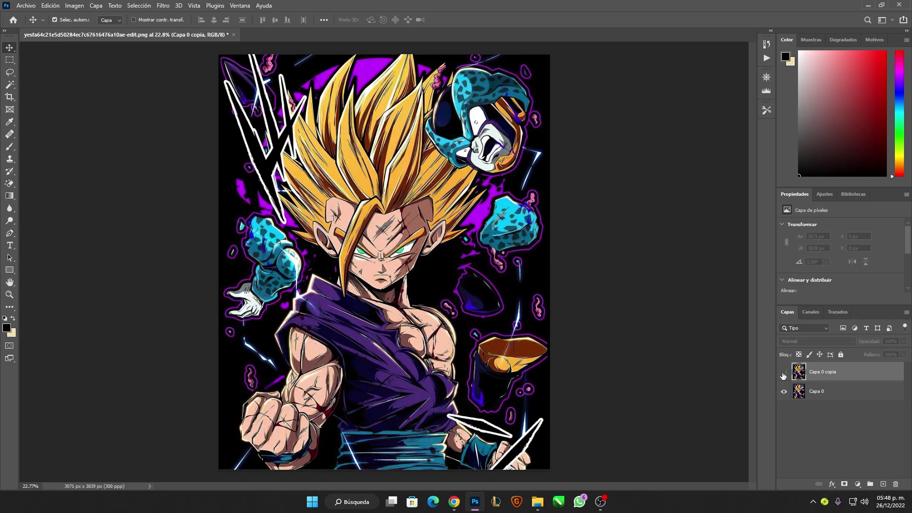
left_click(783, 373)
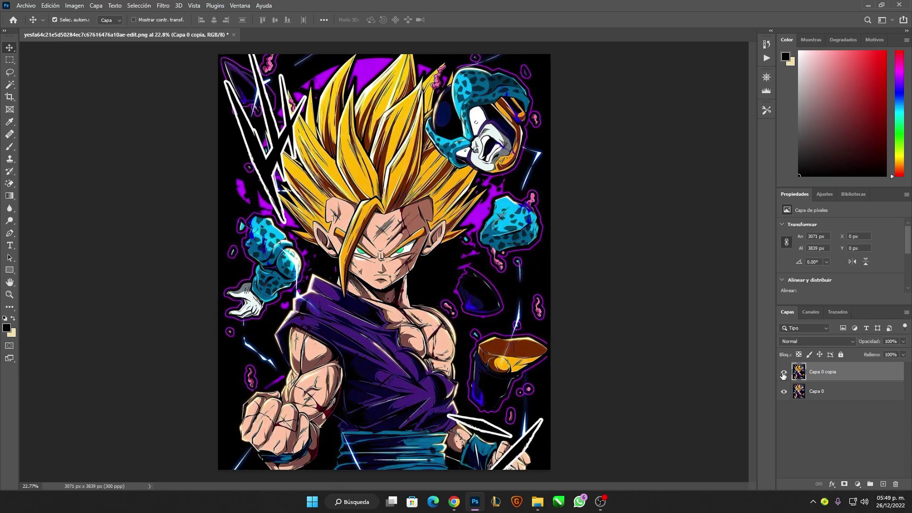
left_click(783, 373)
left_click(784, 391)
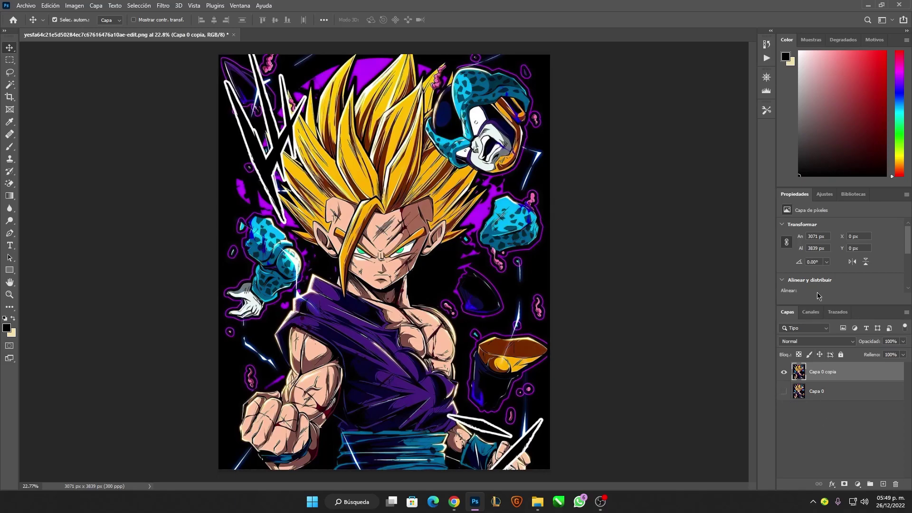
left_click(824, 194)
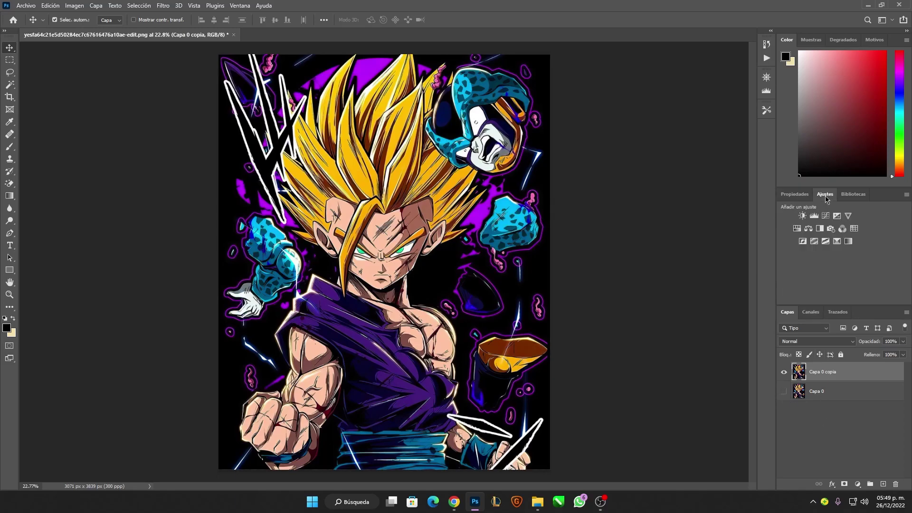
left_click(803, 216)
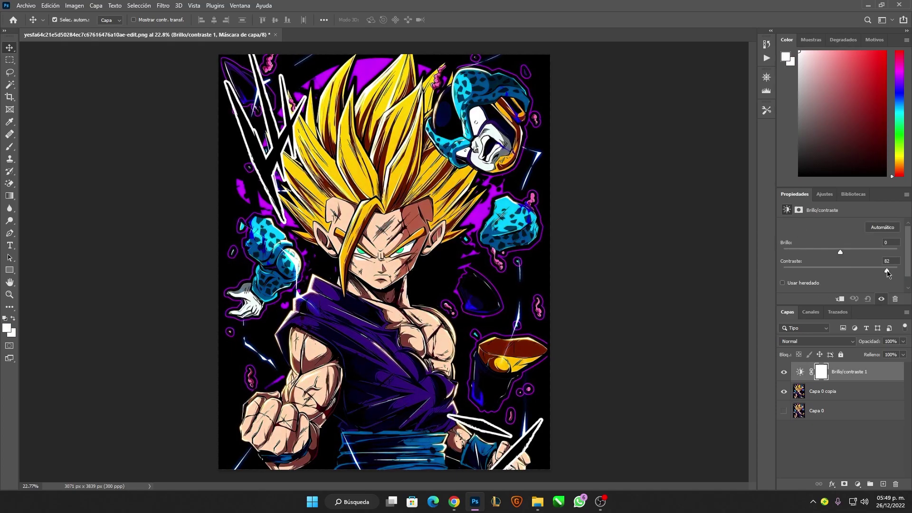
mouse_move(840, 271)
left_mouse_down()
mouse_move(878, 270)
mouse_move(852, 251)
left_mouse_up()
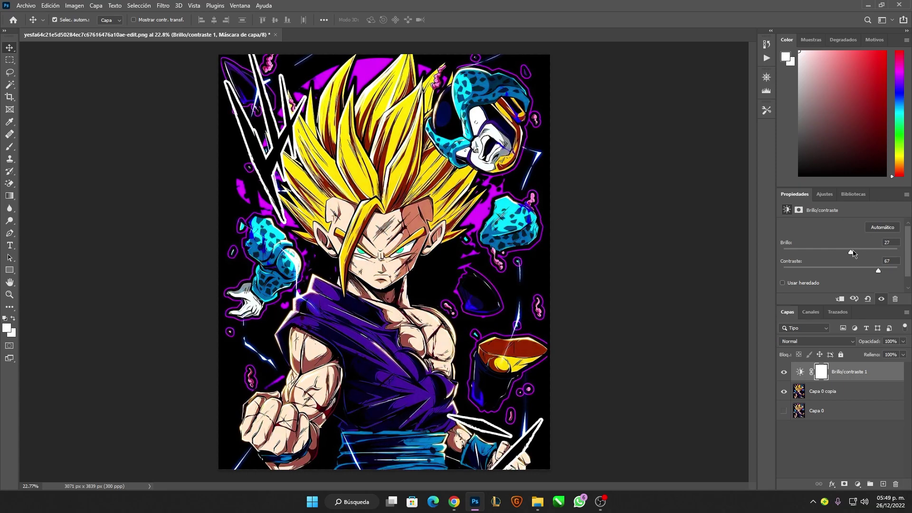
left_click(784, 372)
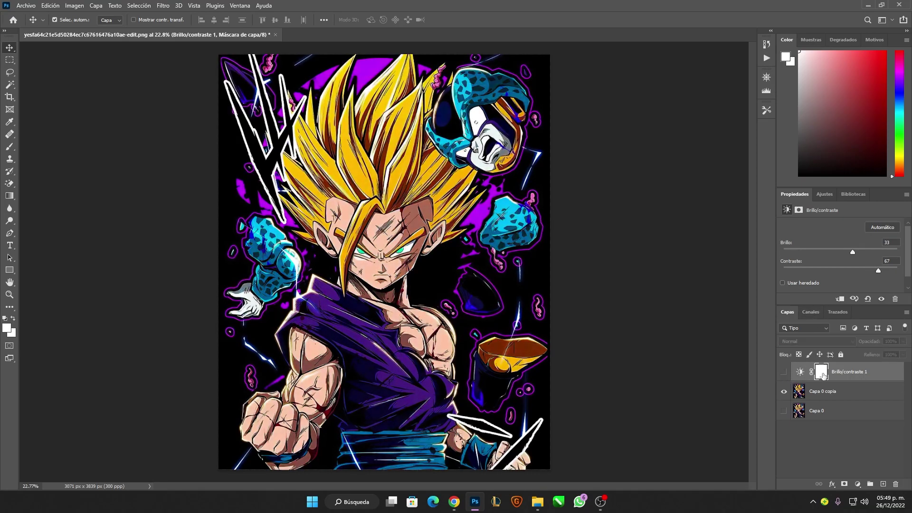
left_click(846, 372)
key("Delete")
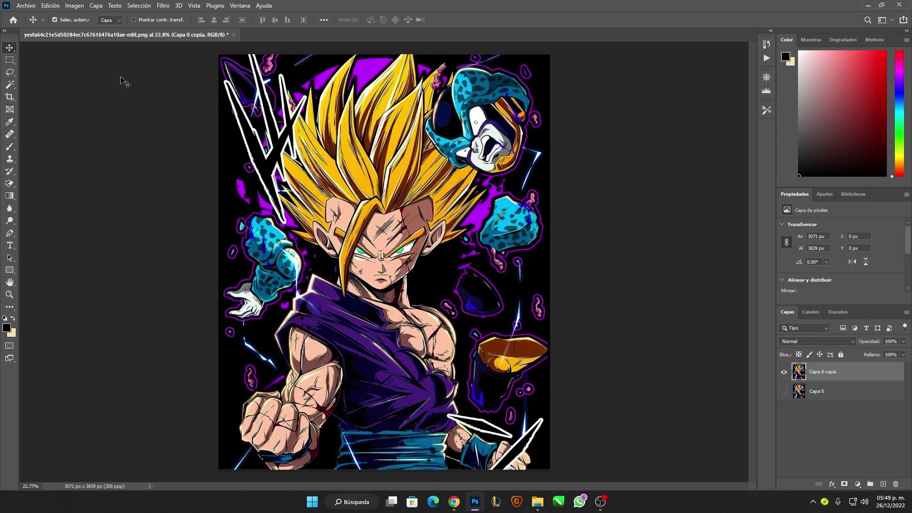
- Show the Canales panel and convert the image to Multicanal, accepting the flatten
left_click(80, 7)
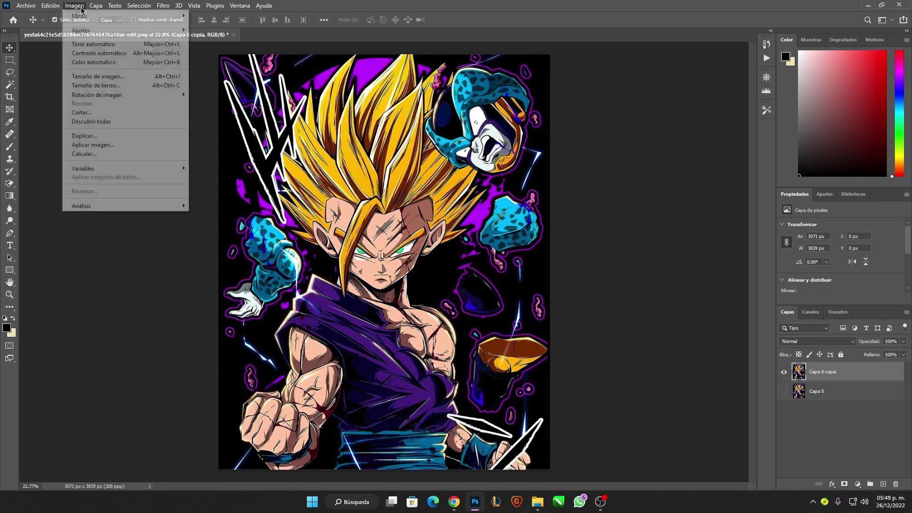
mouse_move(78, 16)
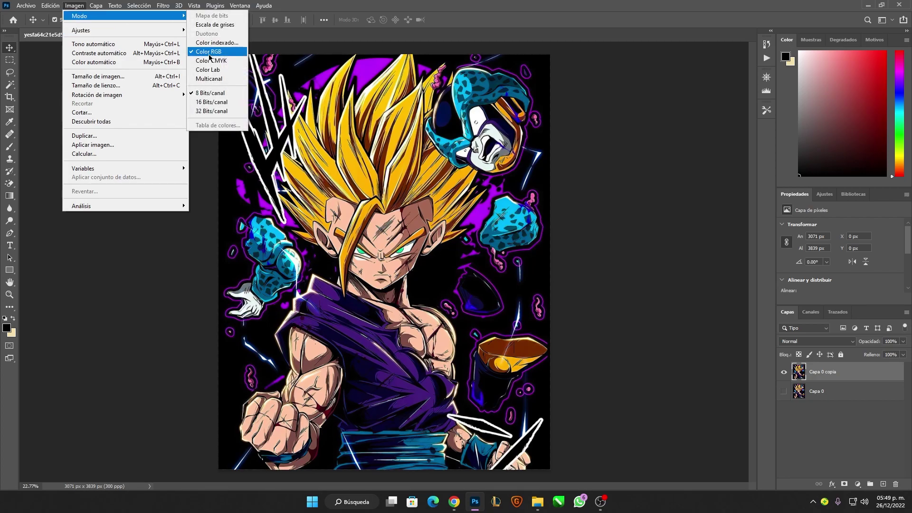
left_click(527, 26)
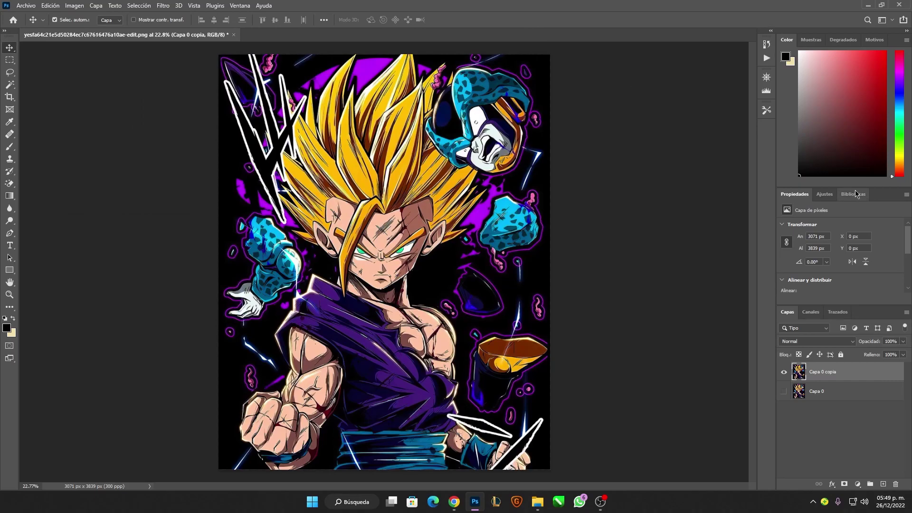
left_click(811, 311)
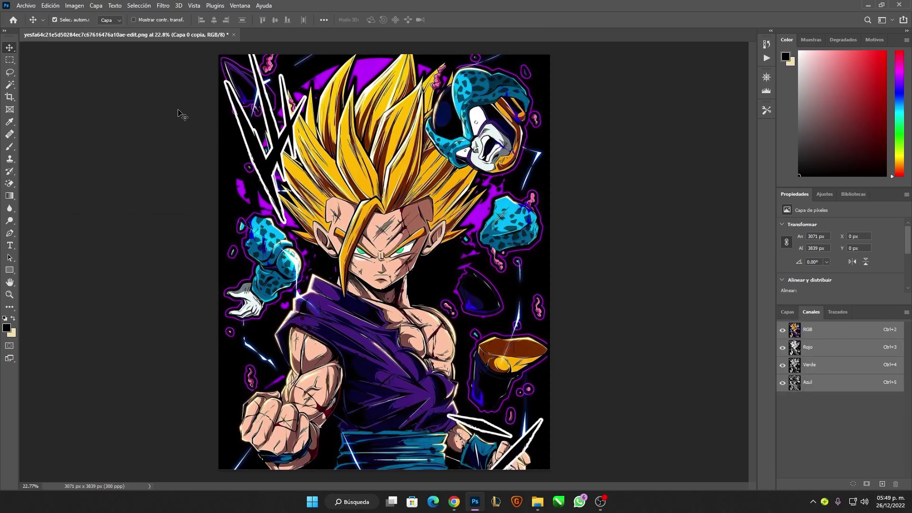
left_click(77, 6)
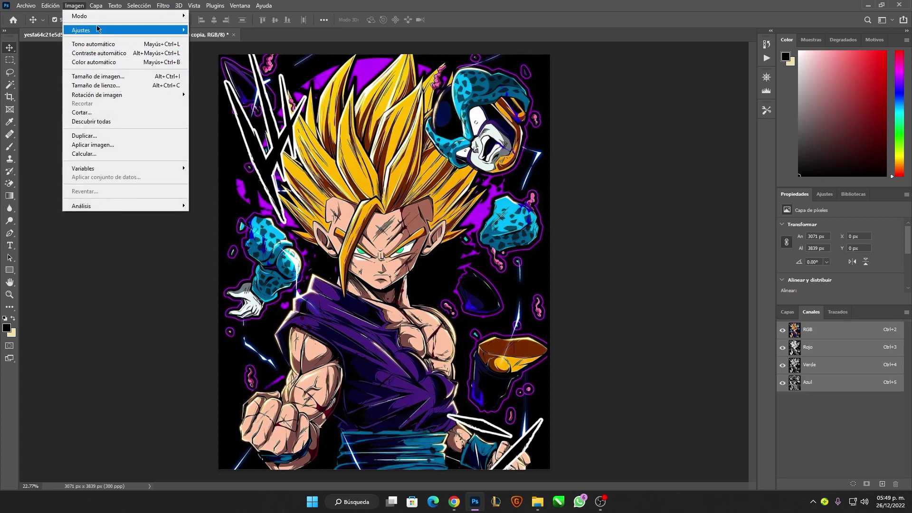
mouse_move(99, 15)
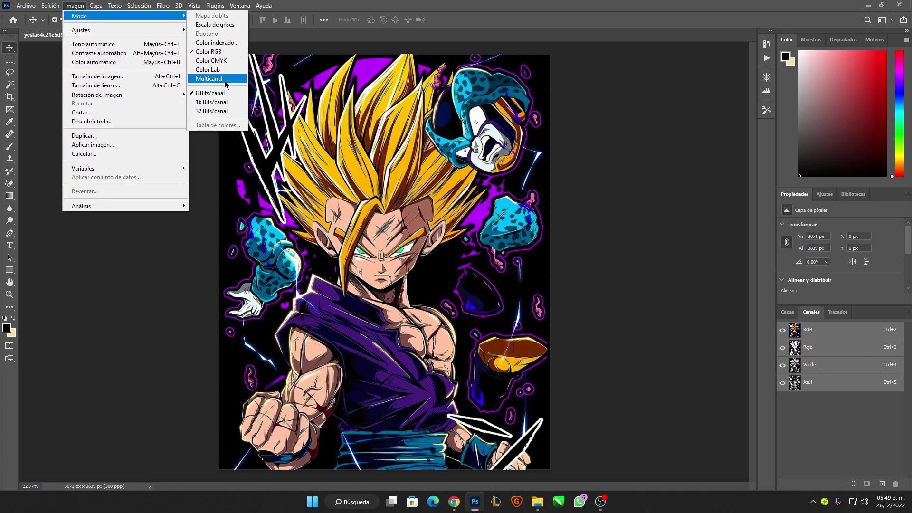
left_click(223, 79)
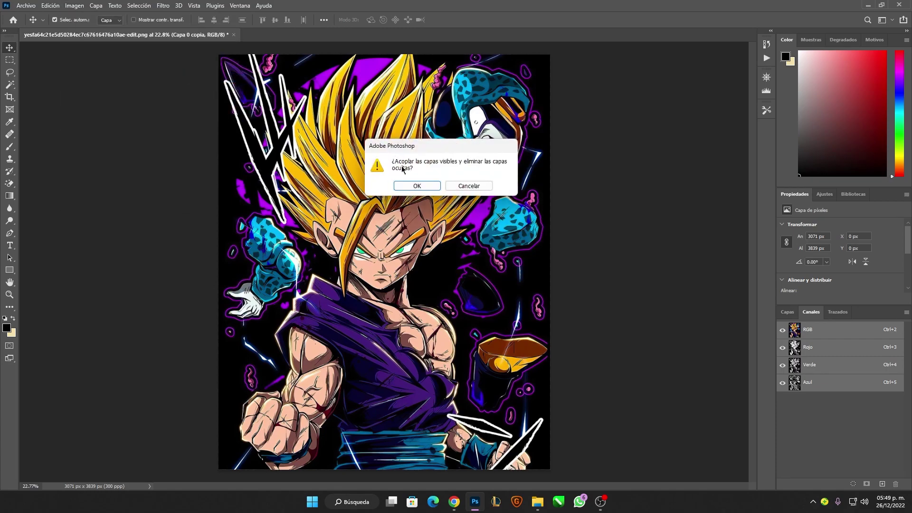
left_click(420, 187)
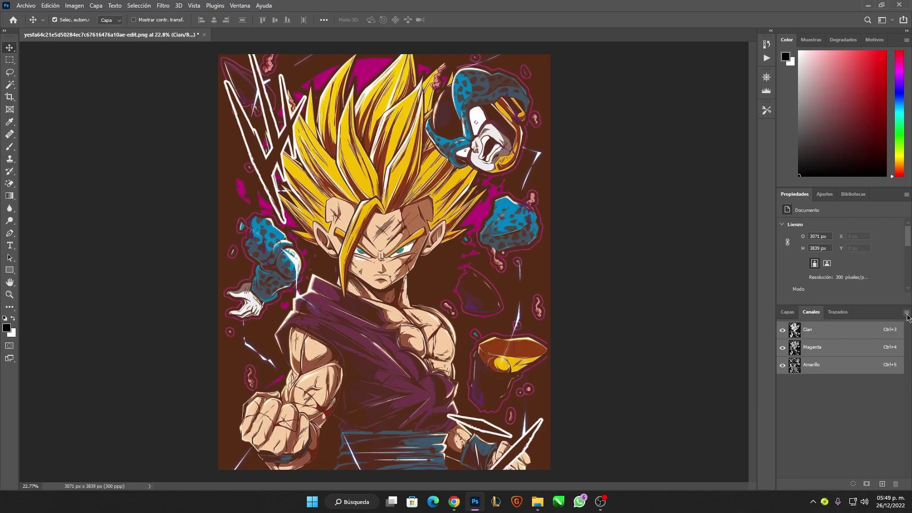
left_click(907, 312)
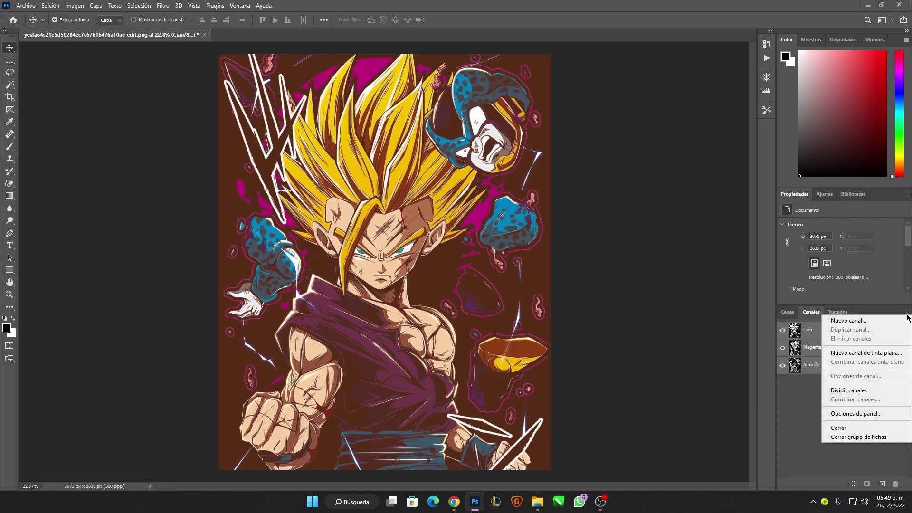
- Split the image channels into separate grayscale documents and bring up the Amarillo document
left_click(858, 393)
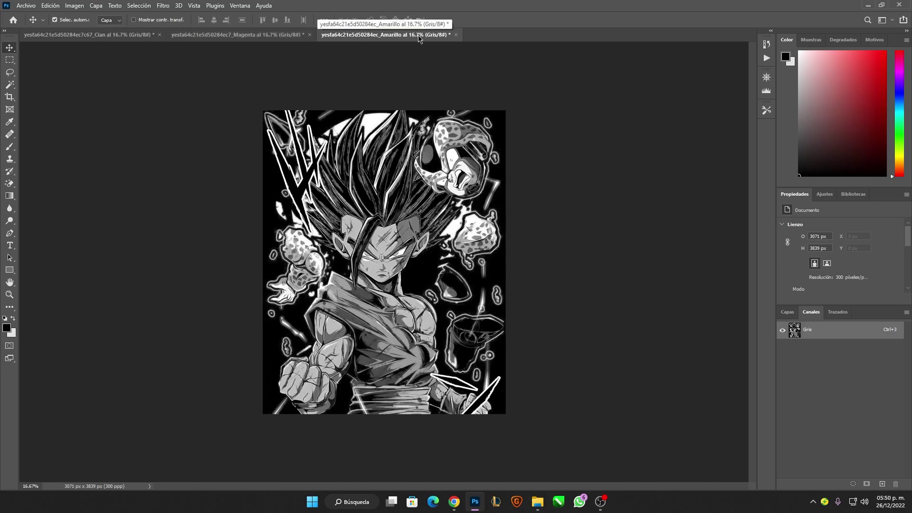
left_click(228, 34)
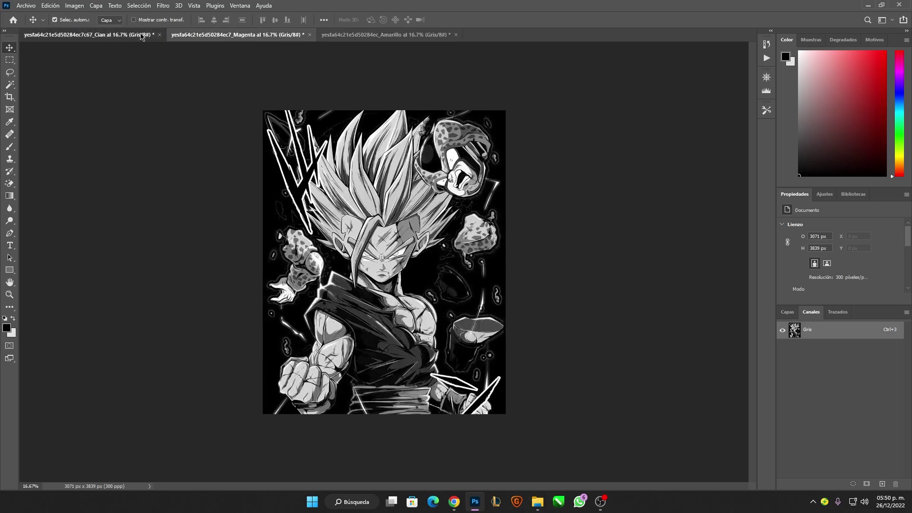
left_click(141, 36)
left_click(385, 35)
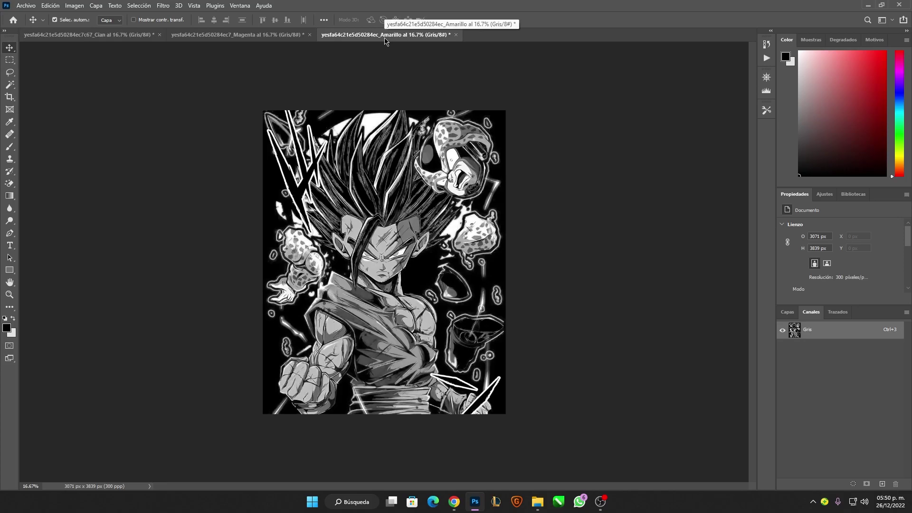
- Convert Amarillo to a Mapa de bits halftone screen with round dots at 40 lines per inch
left_click(80, 7)
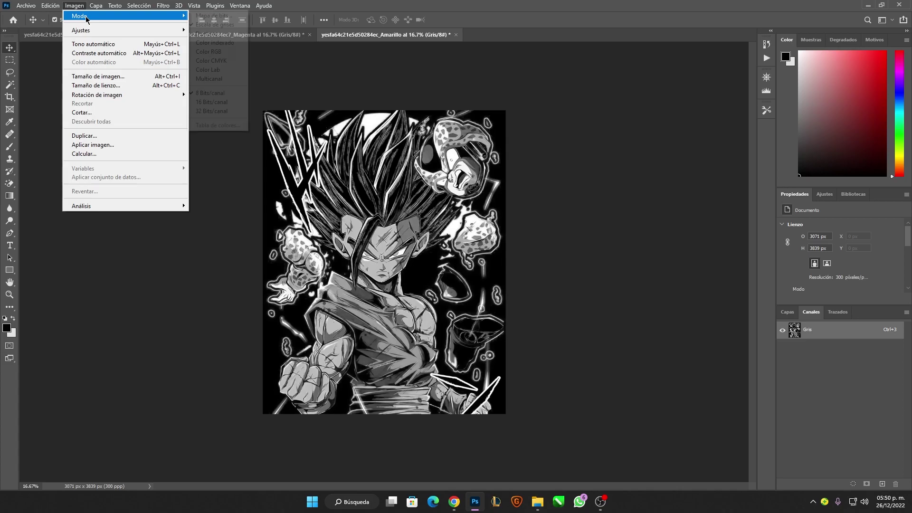
mouse_move(114, 15)
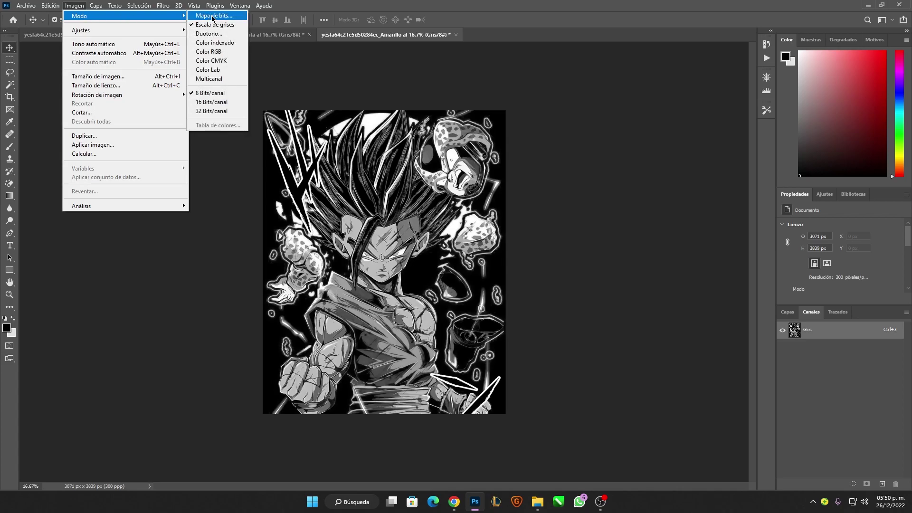
left_click(212, 16)
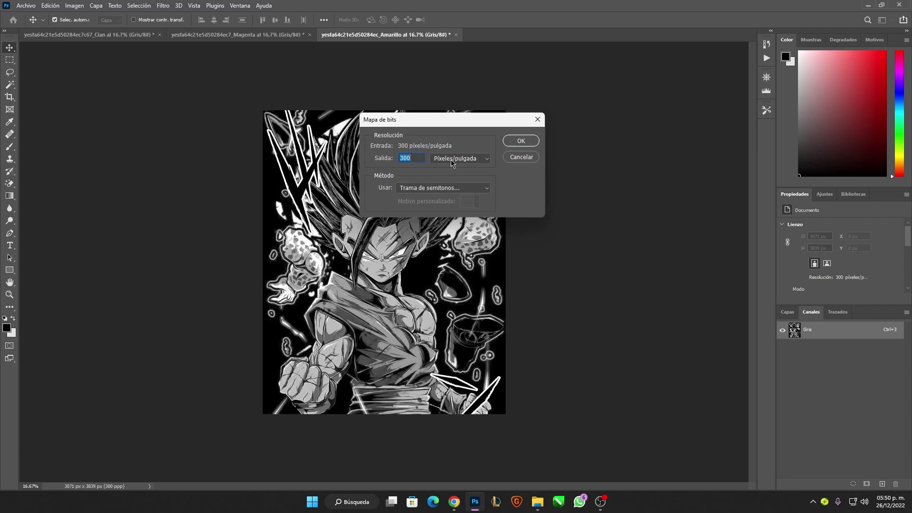
left_click(428, 188)
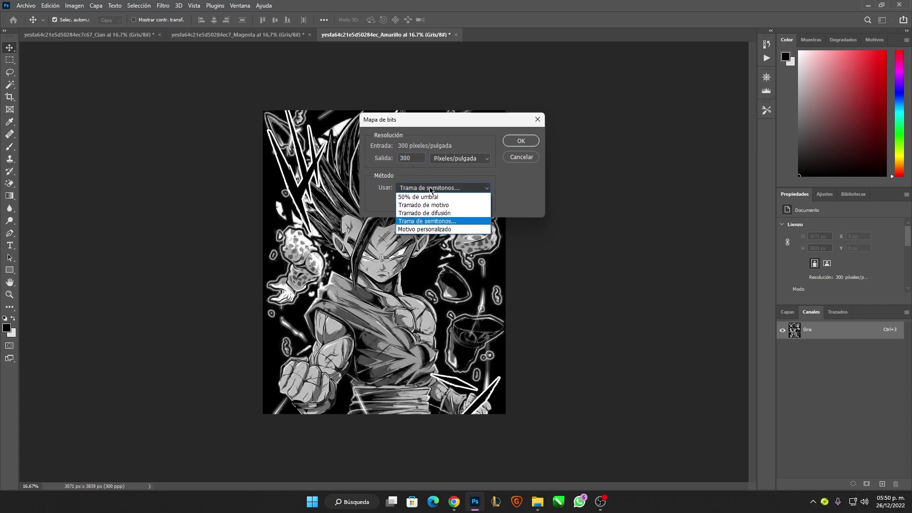
left_click(431, 190)
left_click(530, 144)
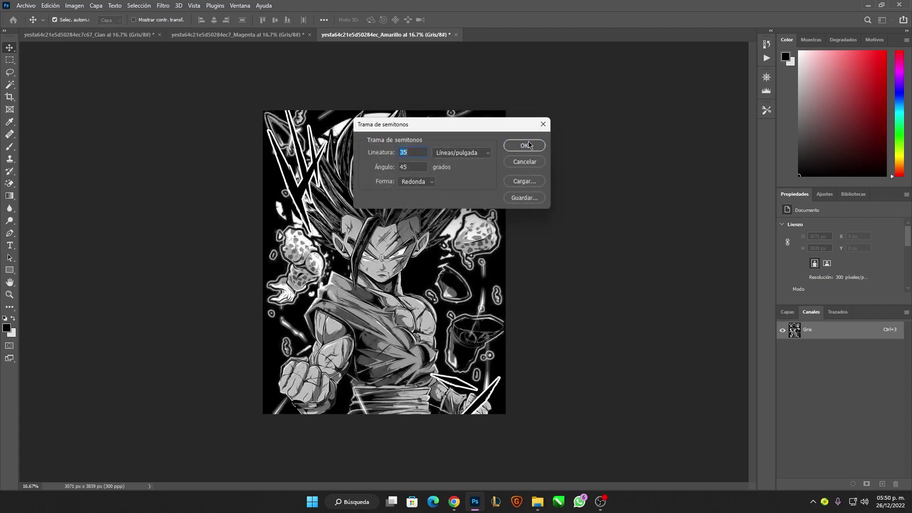
left_click(425, 185)
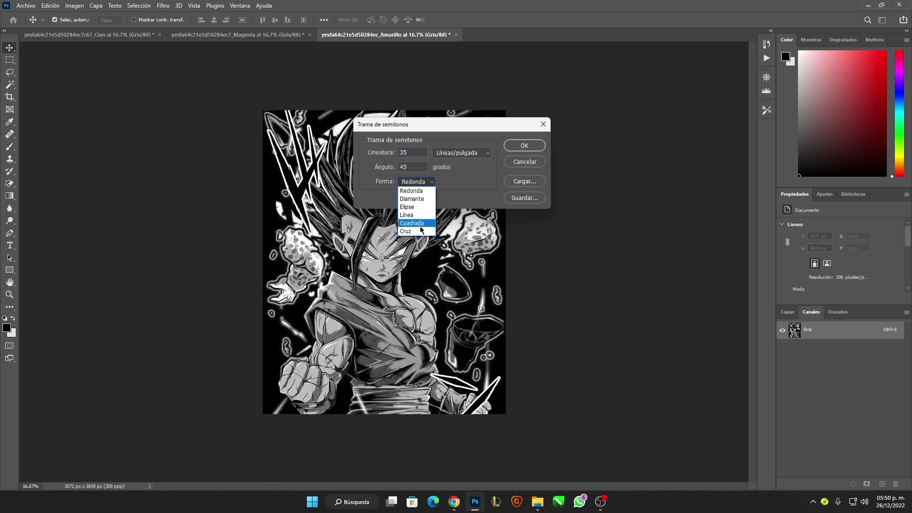
left_click(446, 183)
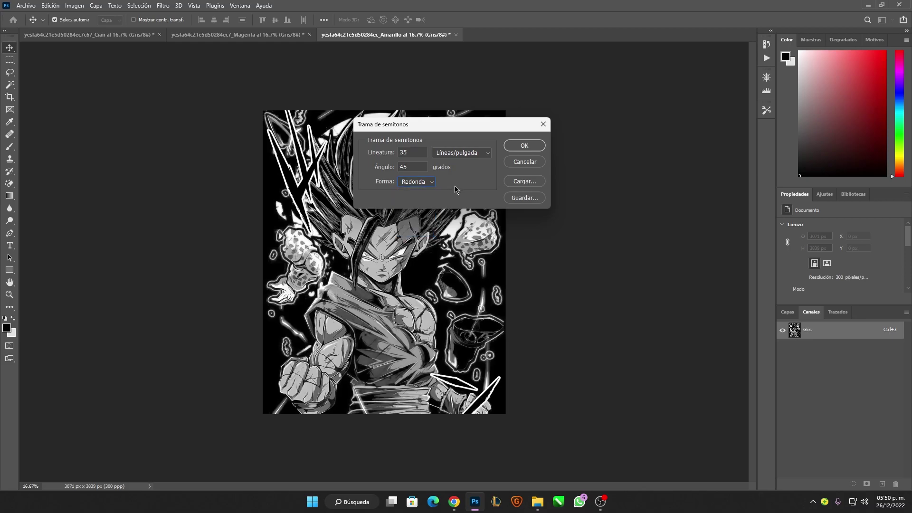
double_click(402, 153)
key("BackSpace")
key("BackSpace")
type("0")
left_click(512, 146)
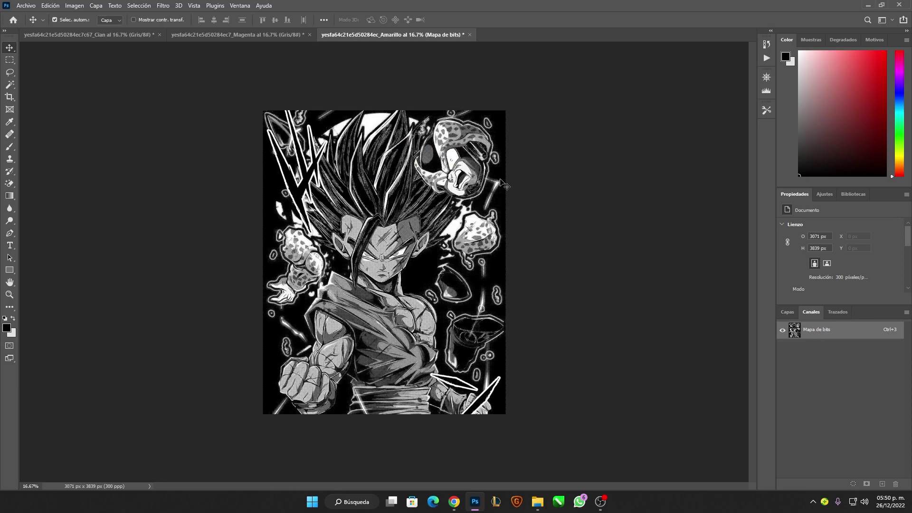
- Convert the Amarillo bitmap to 8-bit grayscale at size factor 1, then zoom to inspect the dots
left_click(74, 5)
mouse_move(80, 15)
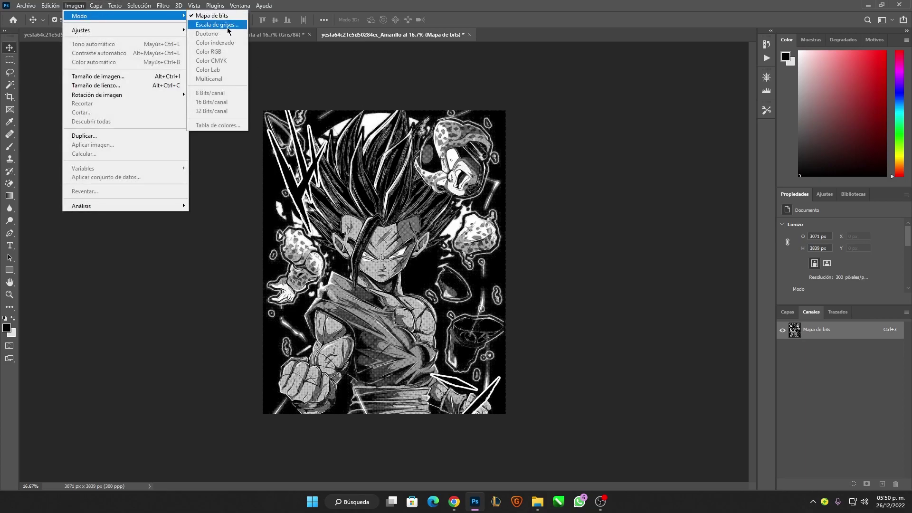
left_click(227, 28)
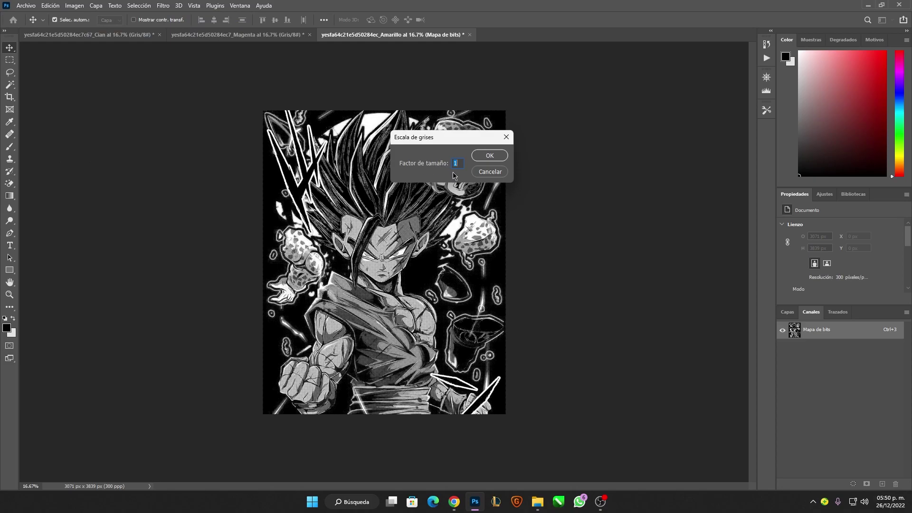
left_click(489, 156)
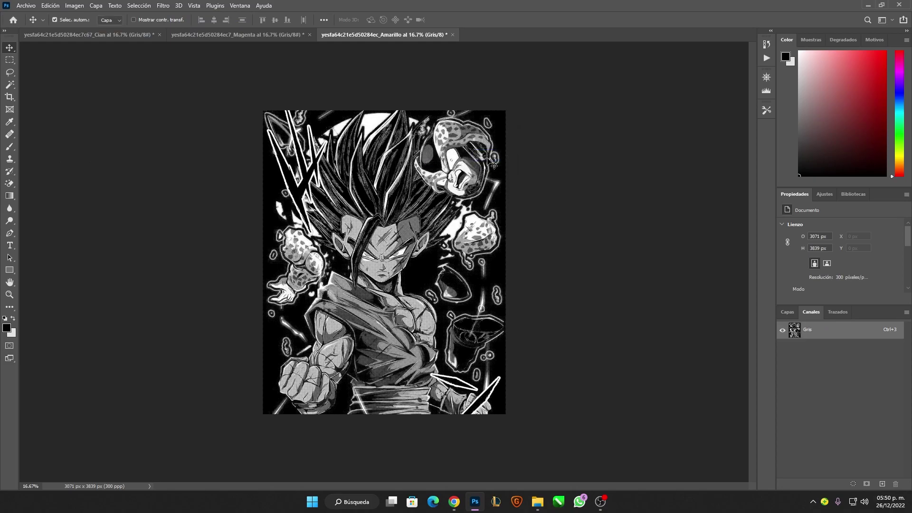
scroll(406, 223, "up", 5)
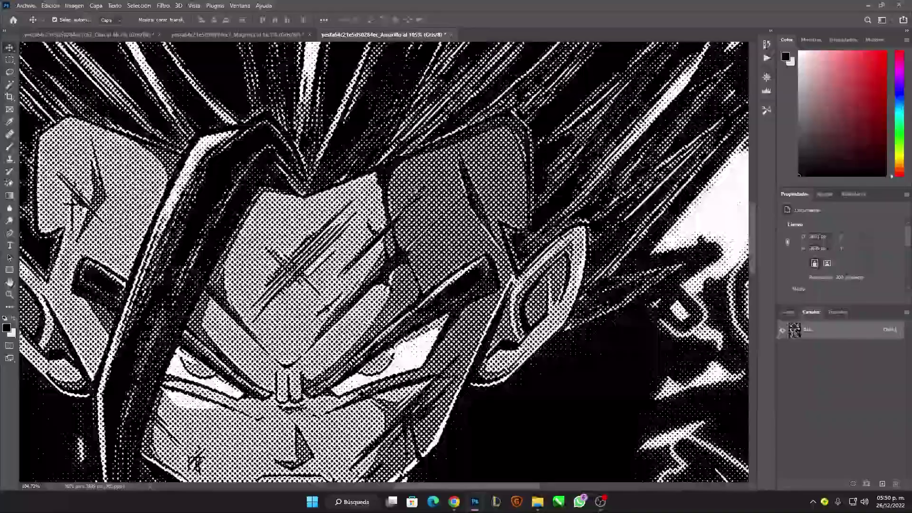
scroll(466, 181, "down", 5)
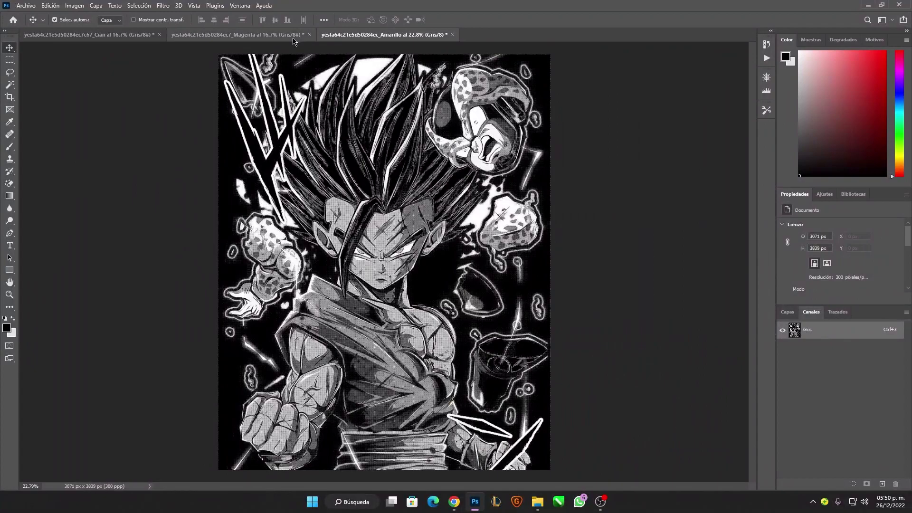
- Halftone the Magenta document with the 40-line round screen and convert it back to grayscale
left_click(292, 36)
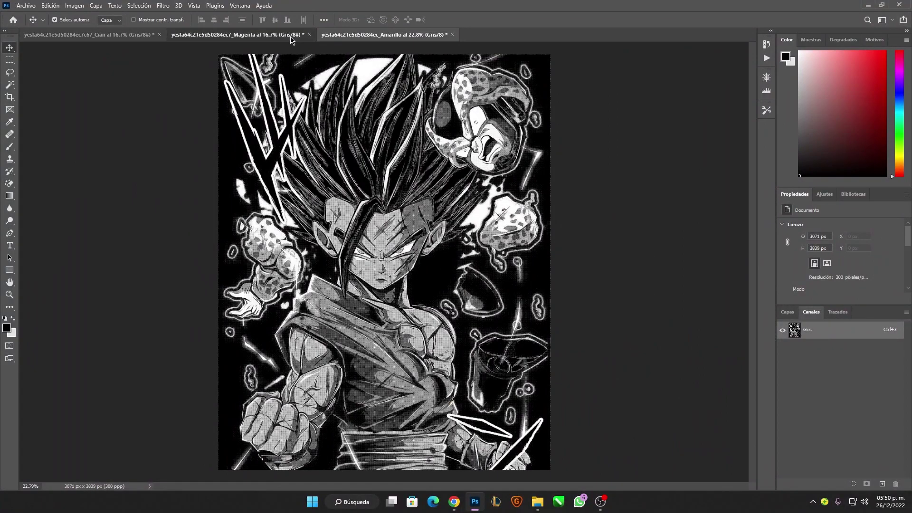
left_click(76, 6)
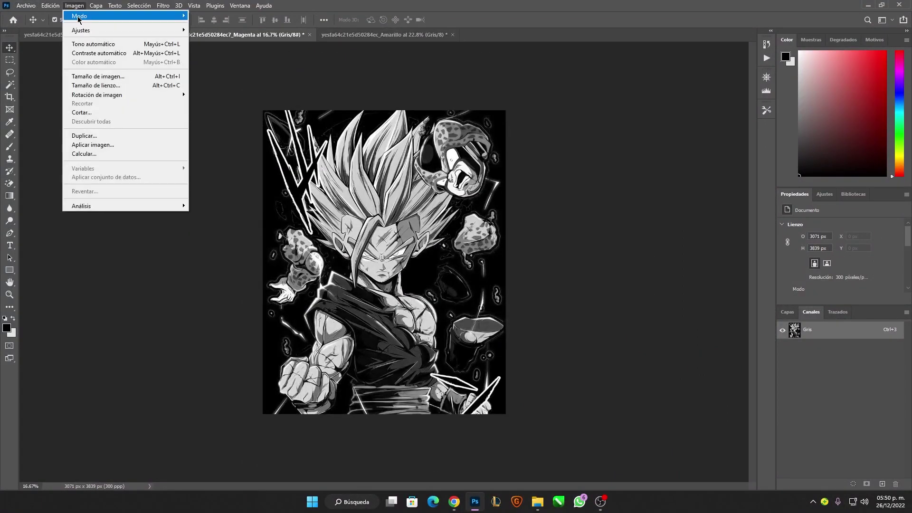
left_click(226, 17)
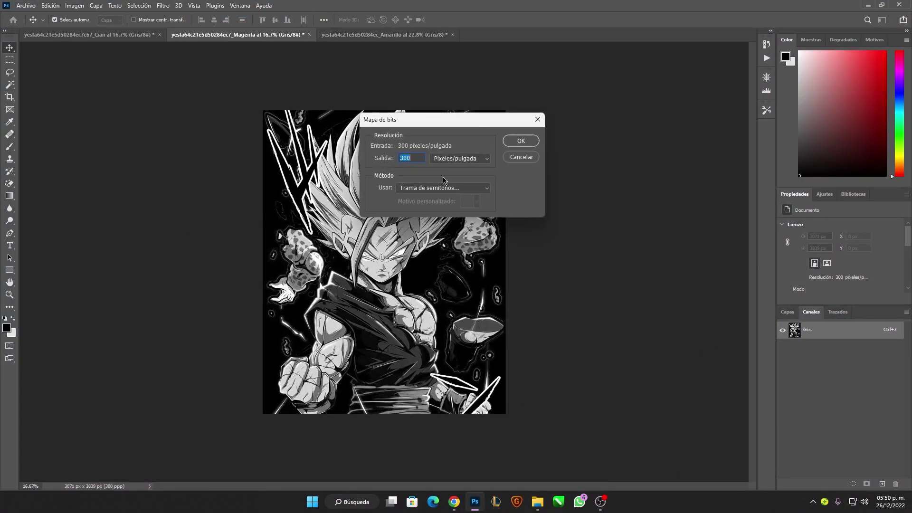
left_click(521, 141)
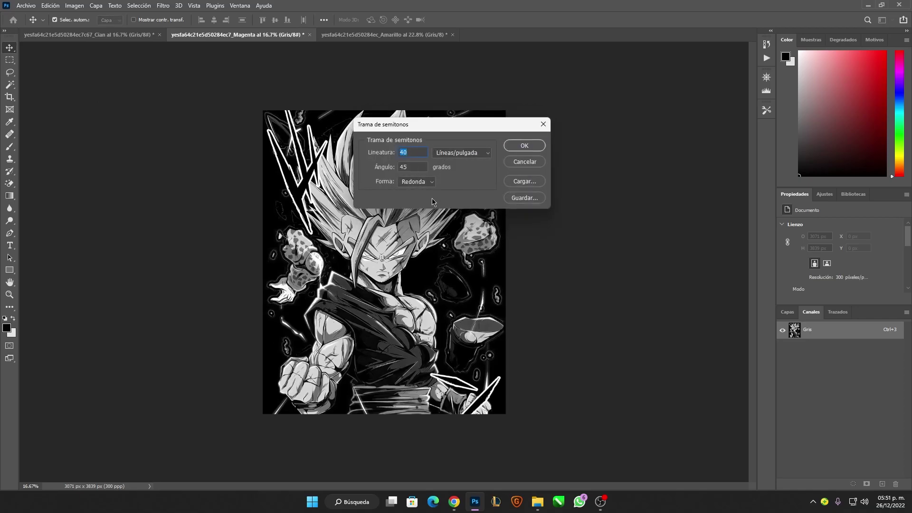
left_click(525, 146)
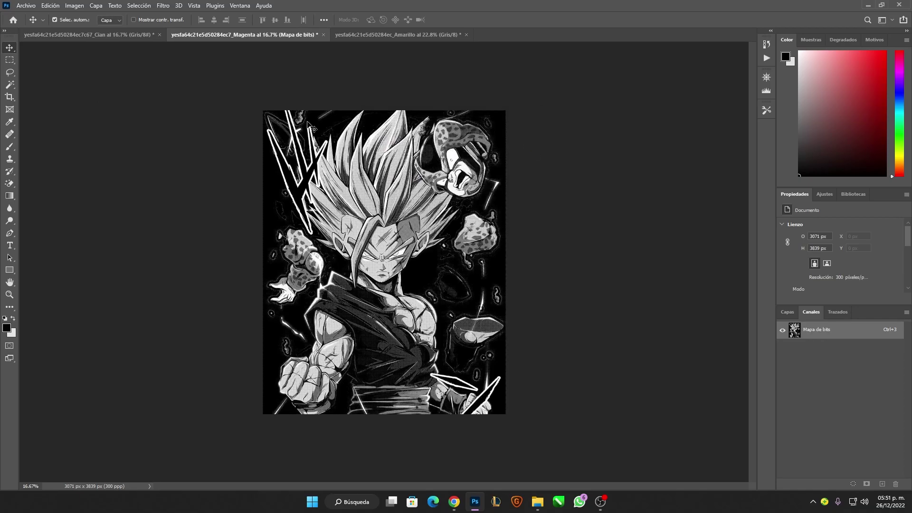
left_click(78, 7)
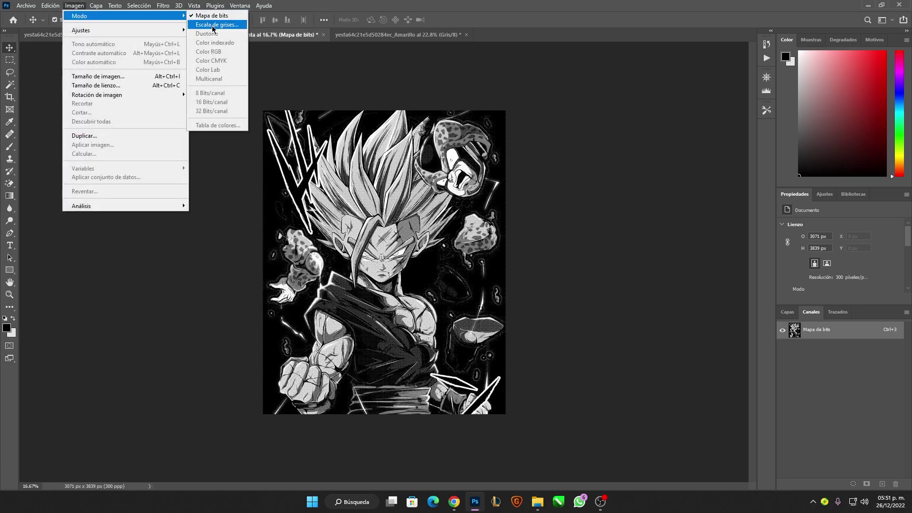
left_click(213, 24)
left_click(489, 156)
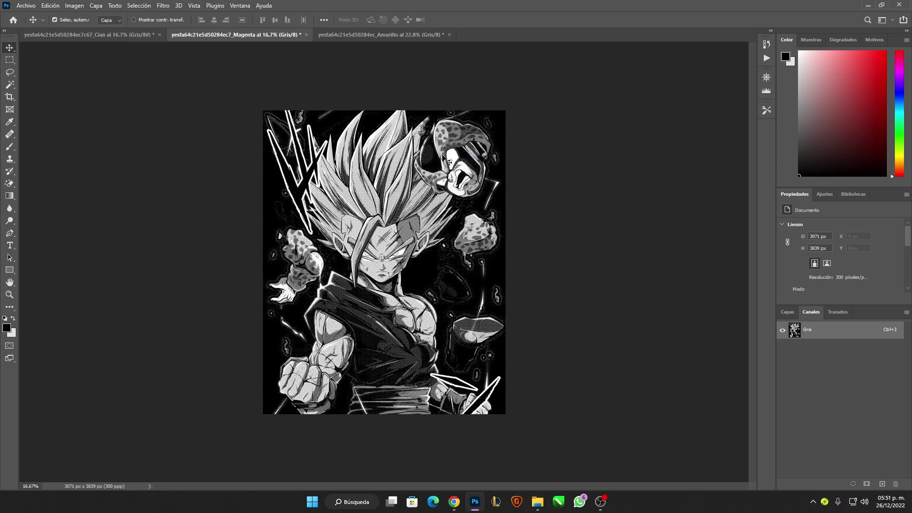
- Halftone the Cian document the same way and convert it back to grayscale at size factor 1
left_click(103, 38)
left_click(74, 5)
mouse_move(80, 16)
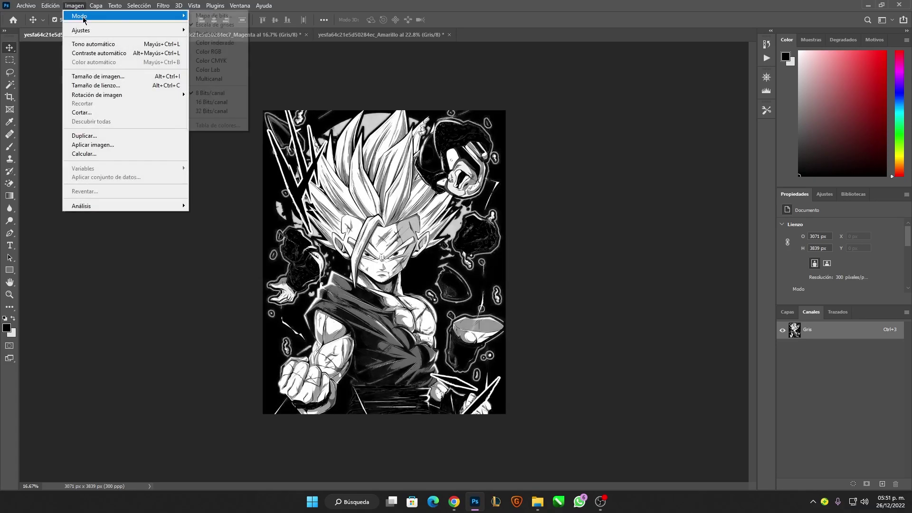
left_click(213, 16)
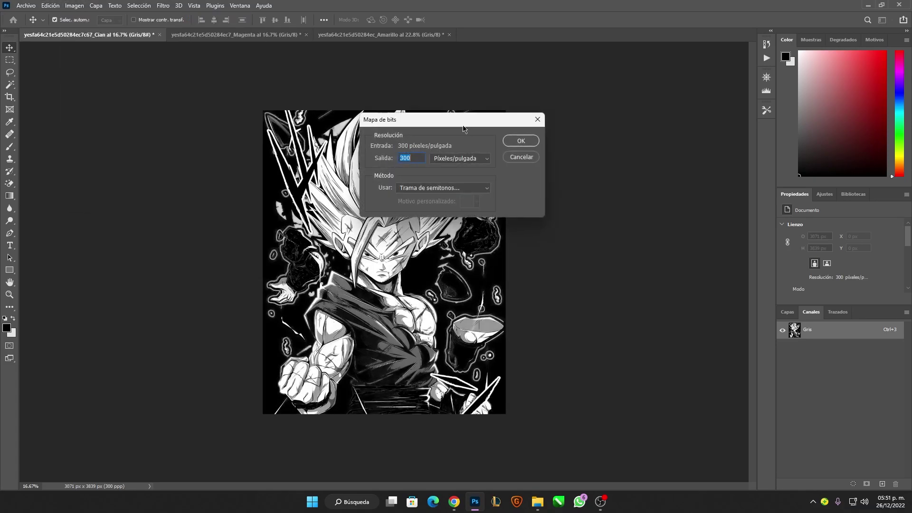
left_click(520, 141)
left_click(523, 150)
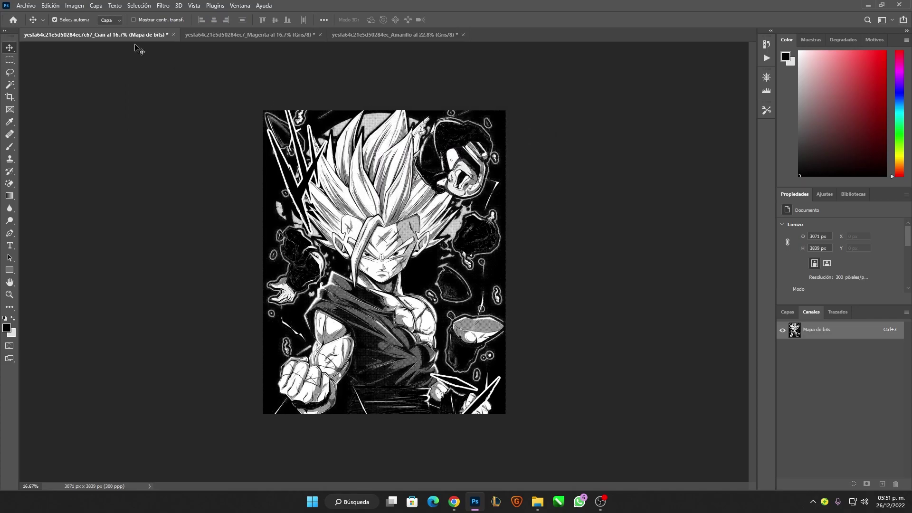
left_click(74, 6)
mouse_move(124, 16)
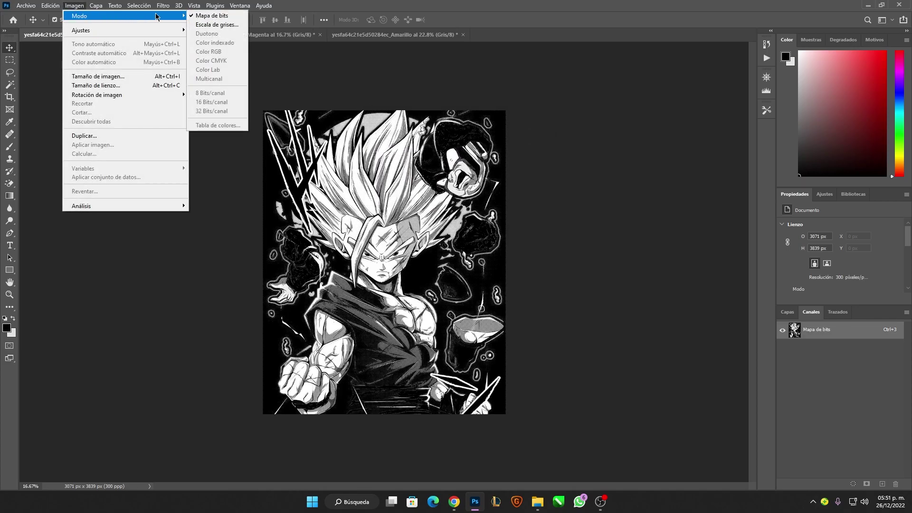
left_click(215, 26)
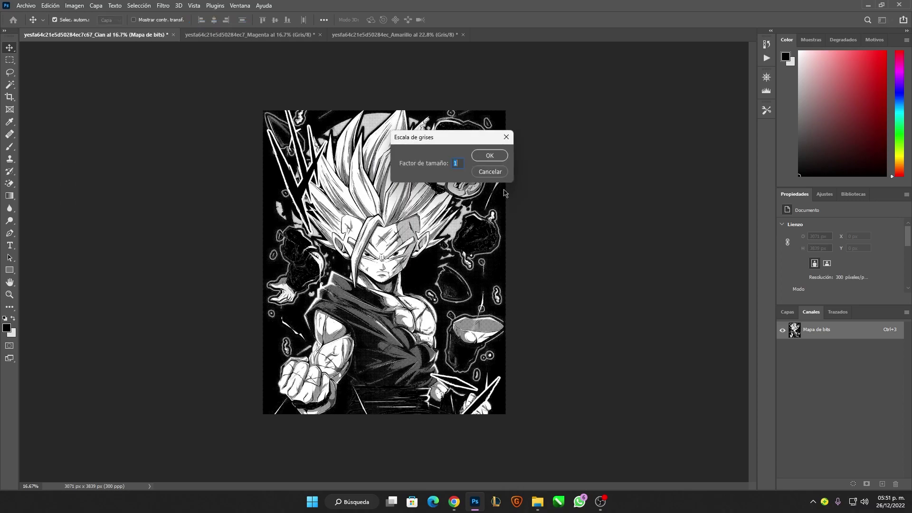
left_click(490, 157)
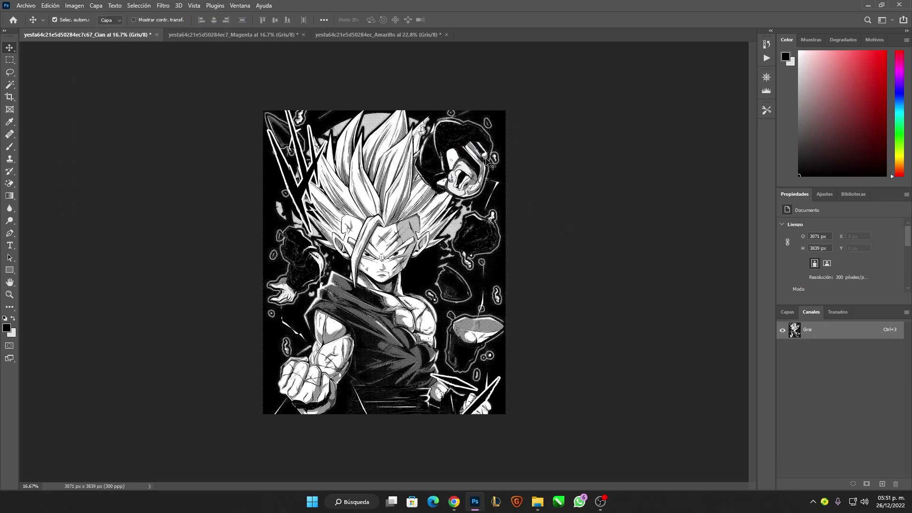
- Zoom in to review the Cian, Magenta and Amarillo halftone documents
scroll(435, 223, "up", 5)
scroll(417, 256, "up", 3)
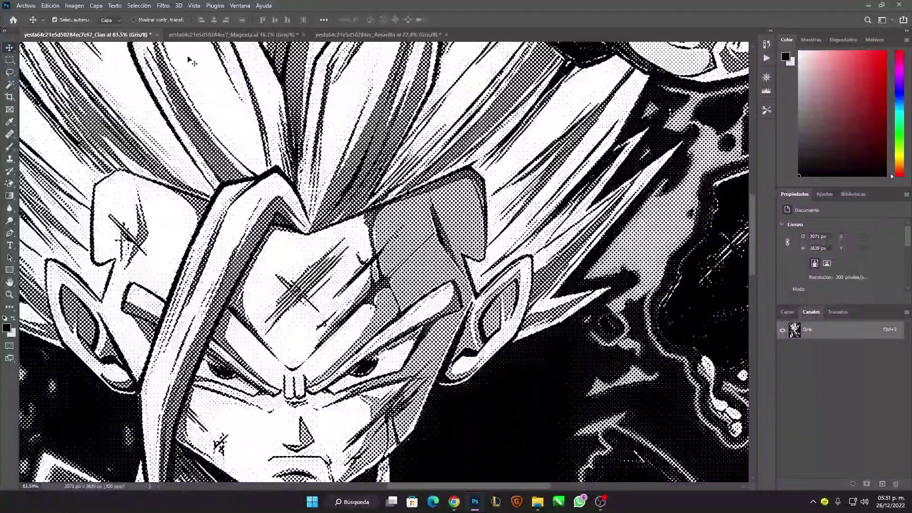
left_click(218, 35)
scroll(409, 247, "up", 3)
scroll(410, 250, "up", 3)
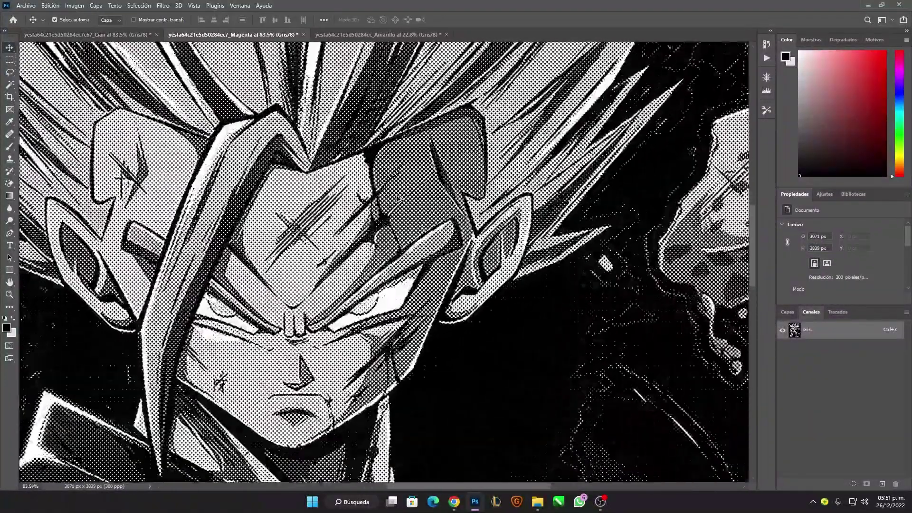
scroll(399, 209, "down", 2)
scroll(397, 198, "down", 1)
scroll(397, 198, "down", 2)
scroll(397, 198, "up", 1)
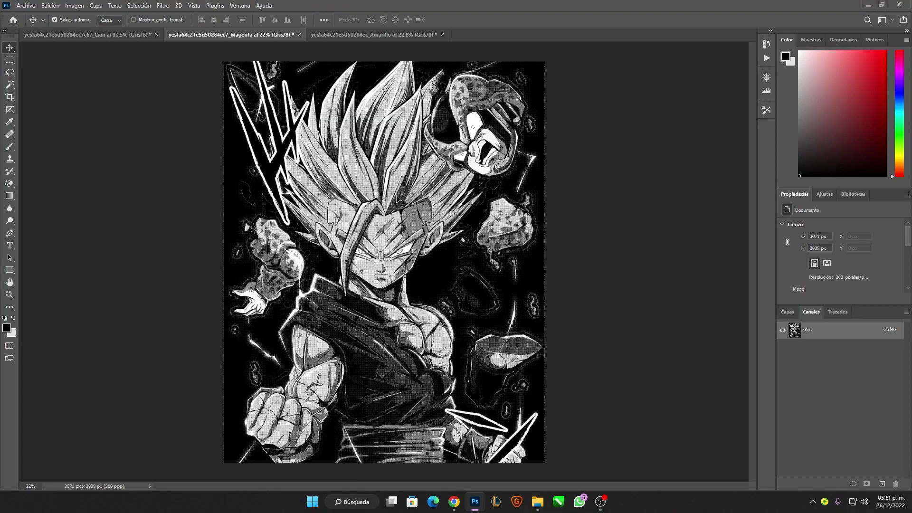
left_click(323, 37)
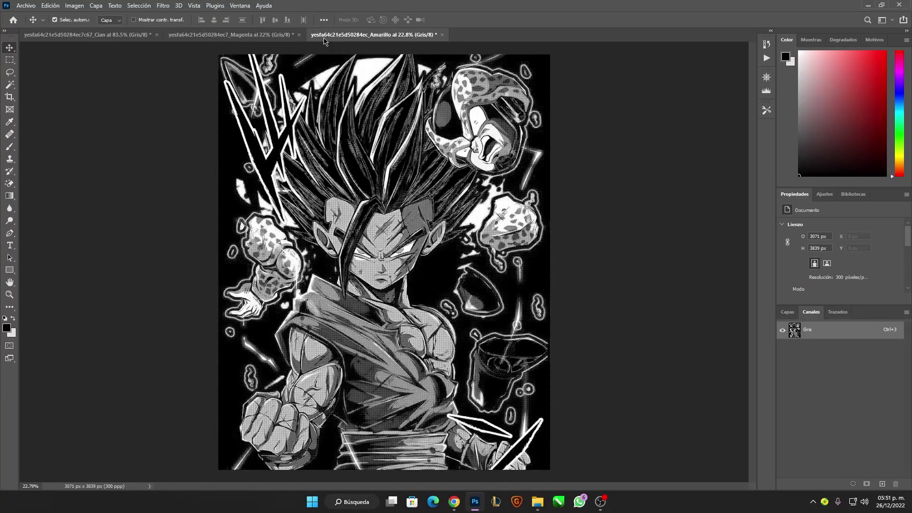
left_click(75, 6)
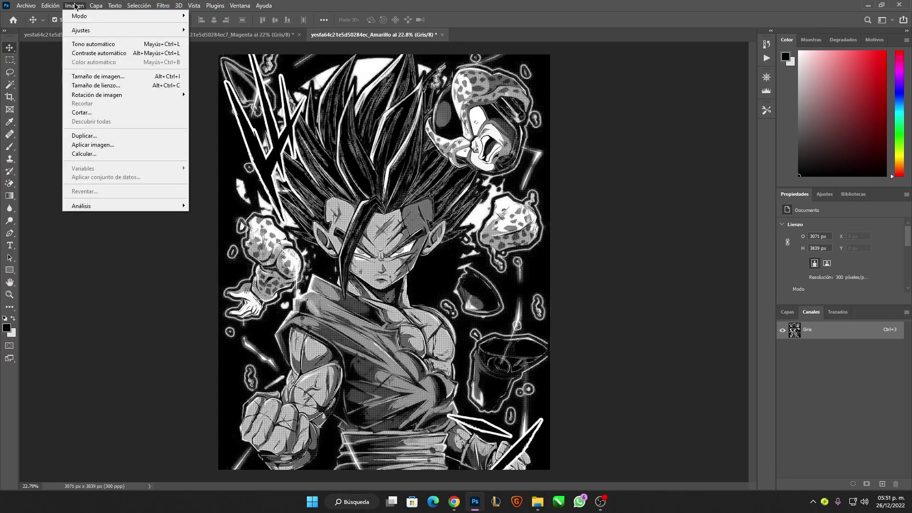
- Merge Cian, Magenta and Amarillo, in that order, into a 3-channel Multichannel document
left_click(75, 6)
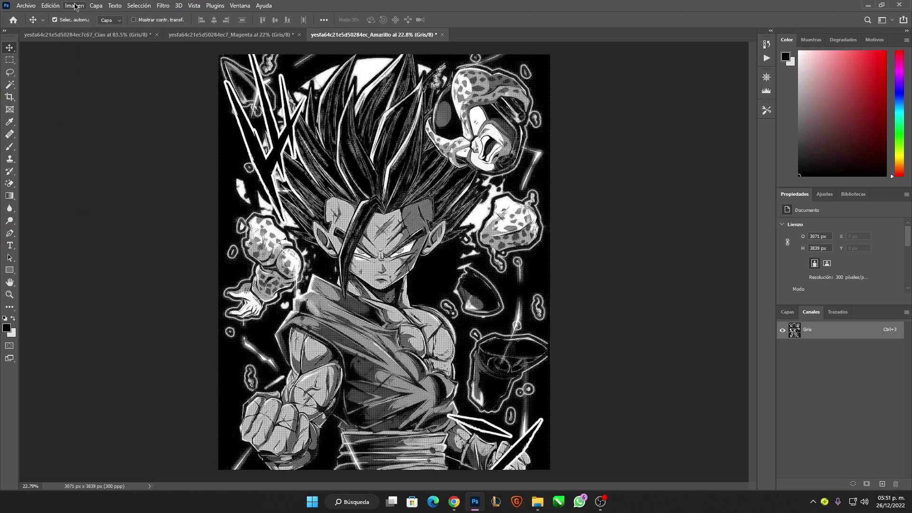
left_click(907, 313)
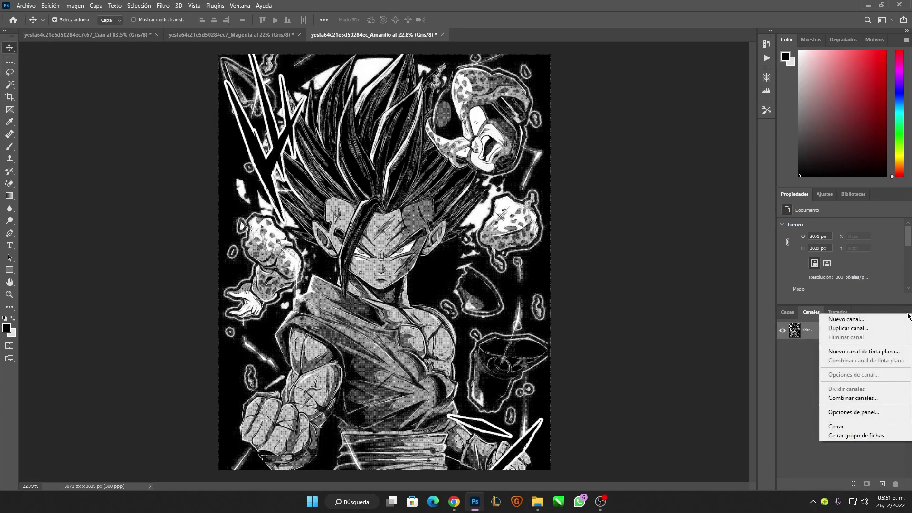
left_click(857, 399)
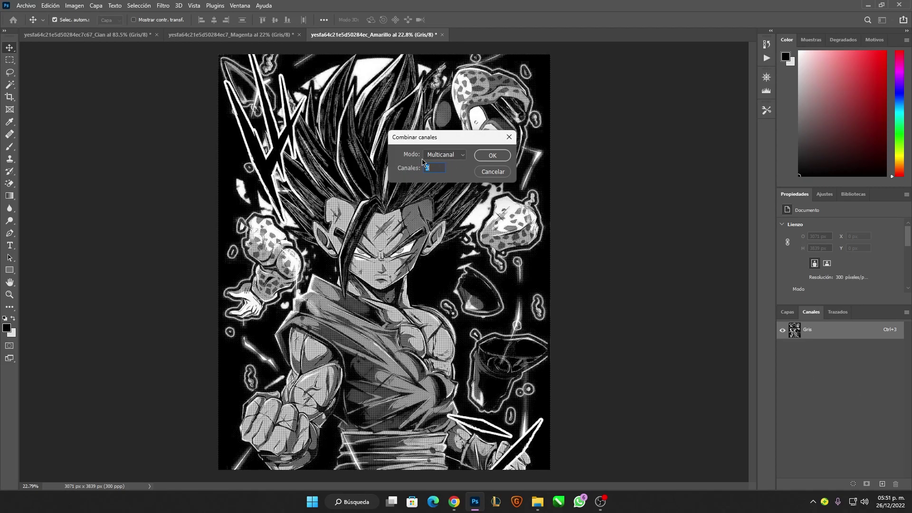
left_click(492, 156)
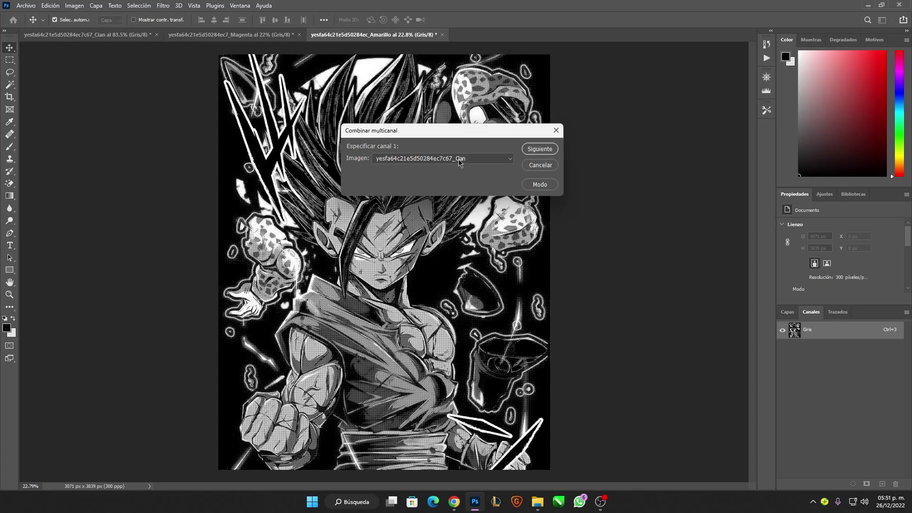
left_click(541, 151)
left_click(530, 152)
left_click(539, 149)
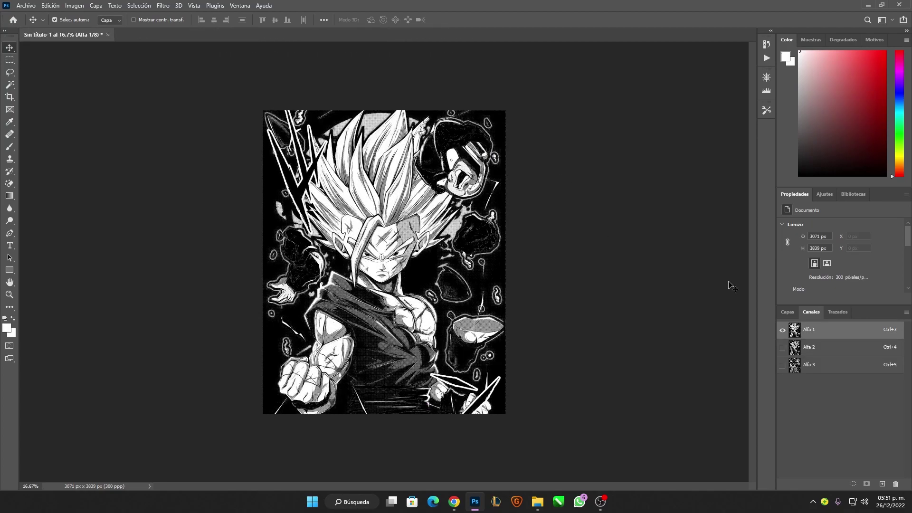
- Show the Layers panel and convert the merged multichannel image to RGB Color
left_click(793, 313)
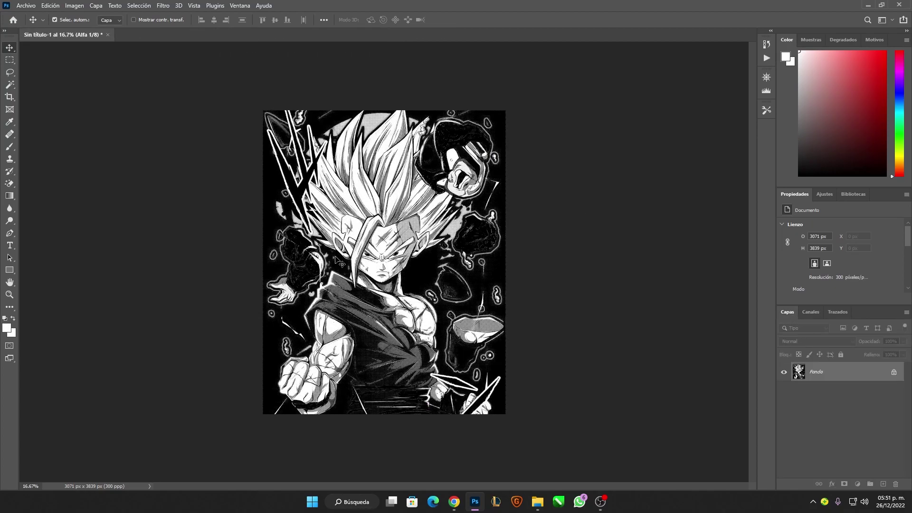
scroll(371, 316, "up", 3)
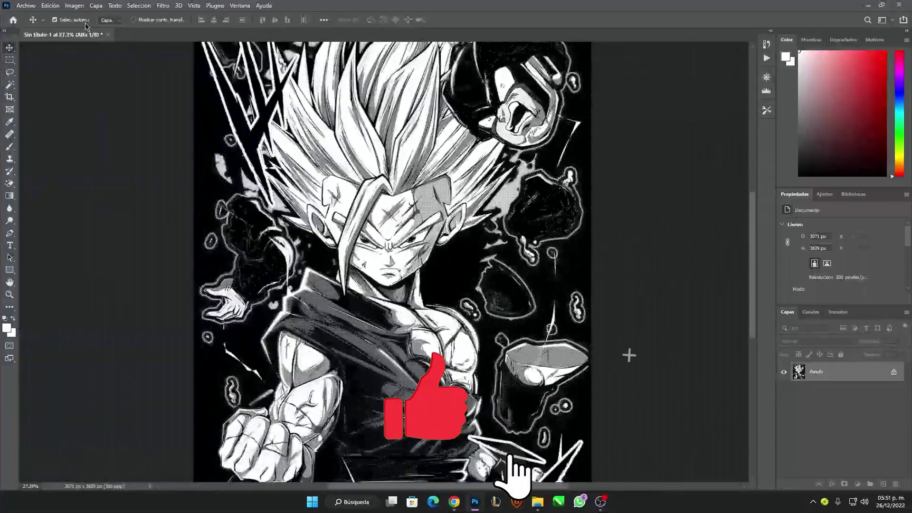
left_click(74, 5)
mouse_move(107, 15)
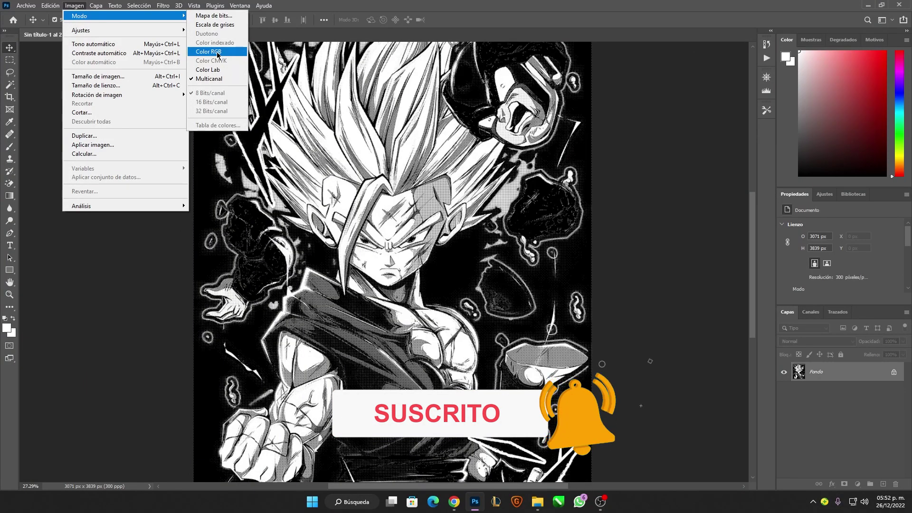
left_click(218, 52)
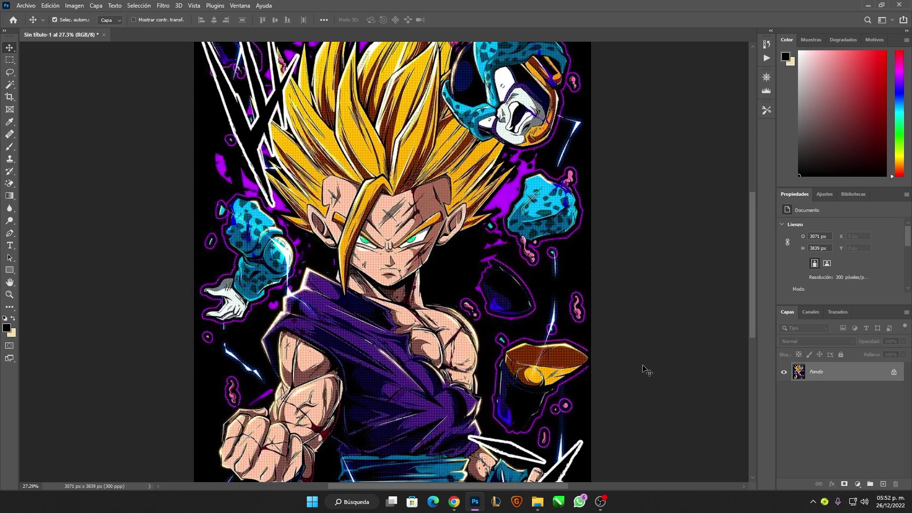
- Zoom in and out to inspect the full-colour comic-style halftone dot pattern
scroll(475, 218, "up", 6)
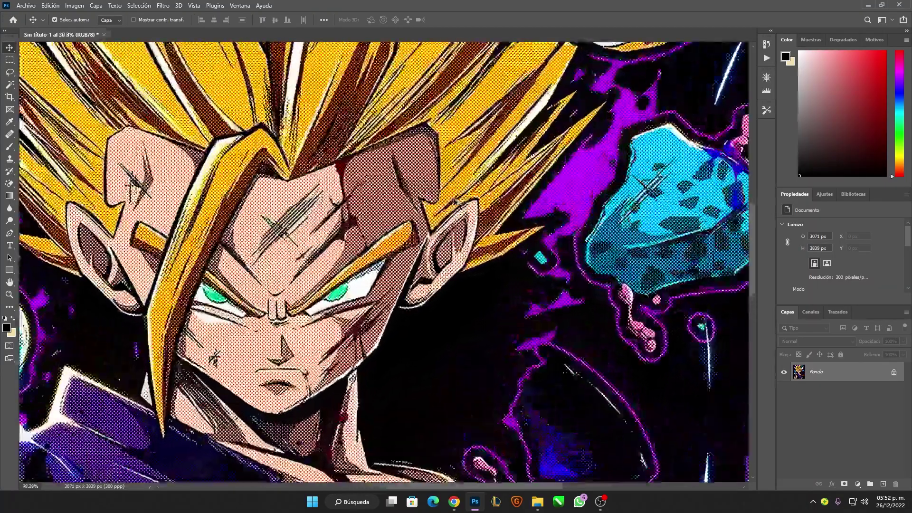
scroll(454, 200, "down", 2)
scroll(427, 209, "down", 3)
scroll(333, 223, "up", 3)
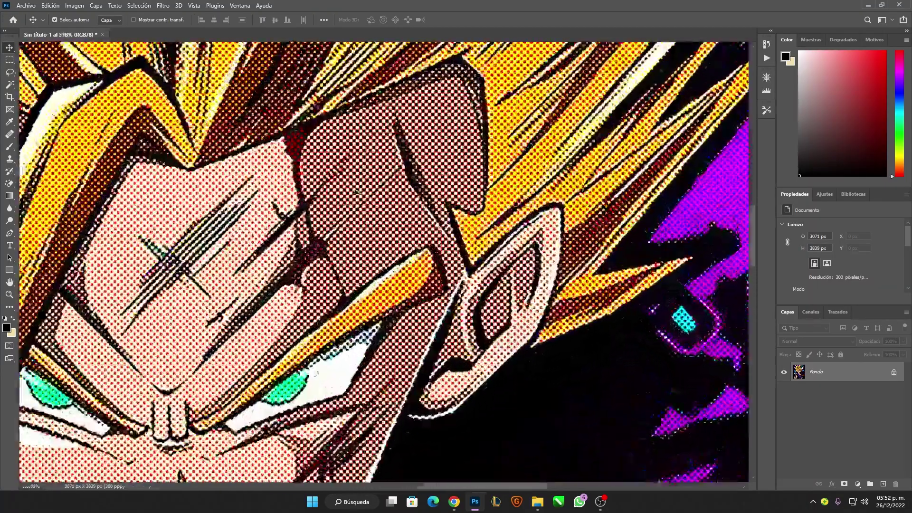
scroll(293, 231, "up", 2)
scroll(294, 230, "down", 2)
scroll(237, 223, "down", 3)
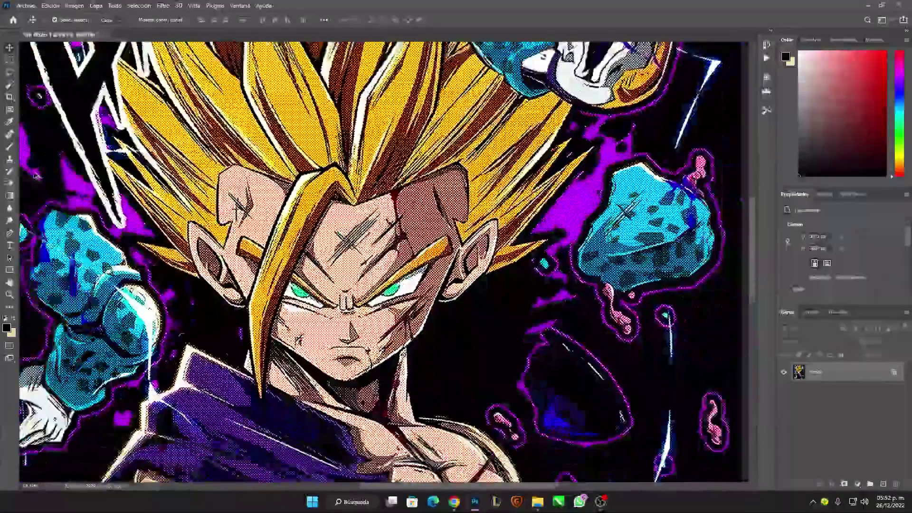
scroll(127, 195, "up", 6)
scroll(127, 195, "down", 1)
scroll(393, 200, "down", 2)
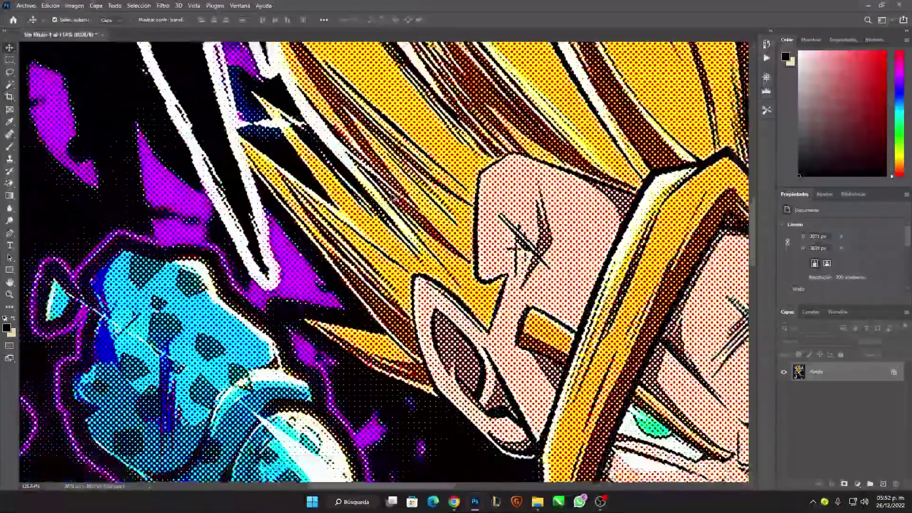
scroll(394, 199, "down", 1)
scroll(393, 198, "down", 2)
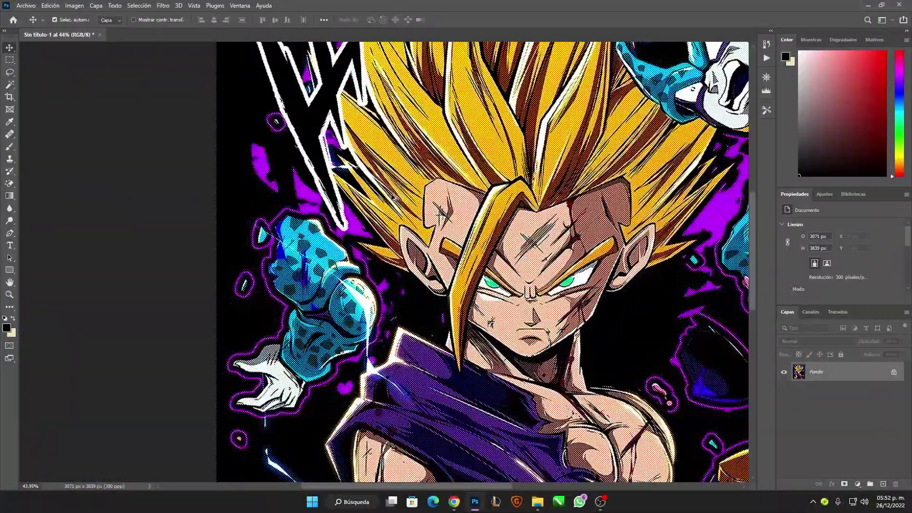
scroll(392, 196, "down", 1)
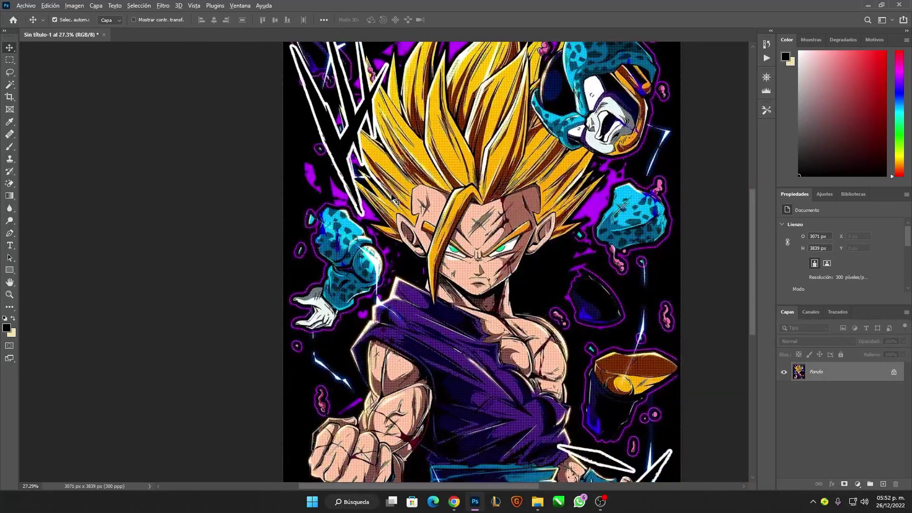
scroll(394, 199, "down", 1)
scroll(404, 261, "up", 3)
scroll(425, 384, "down", 2)
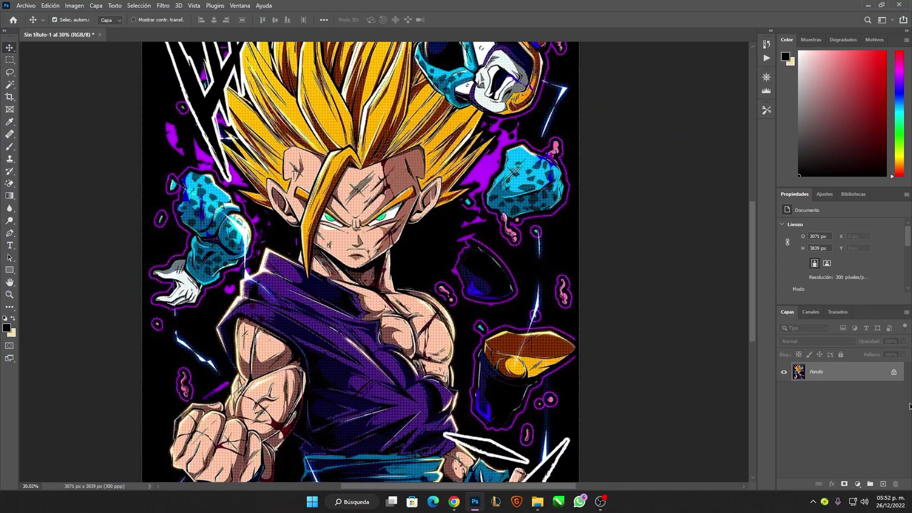
- Unlock the background, duplicate it as Capa 0 copia, and make a Color Range selection
left_click(893, 374)
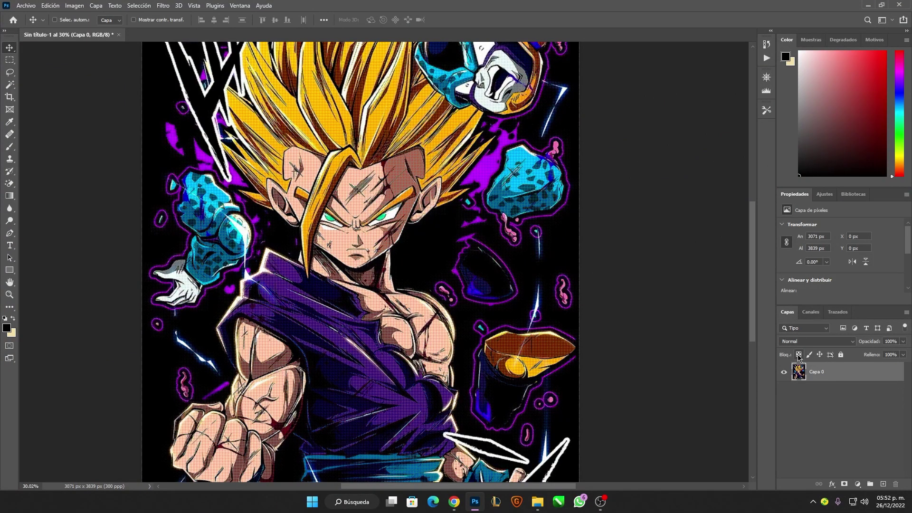
key("ctrl+j")
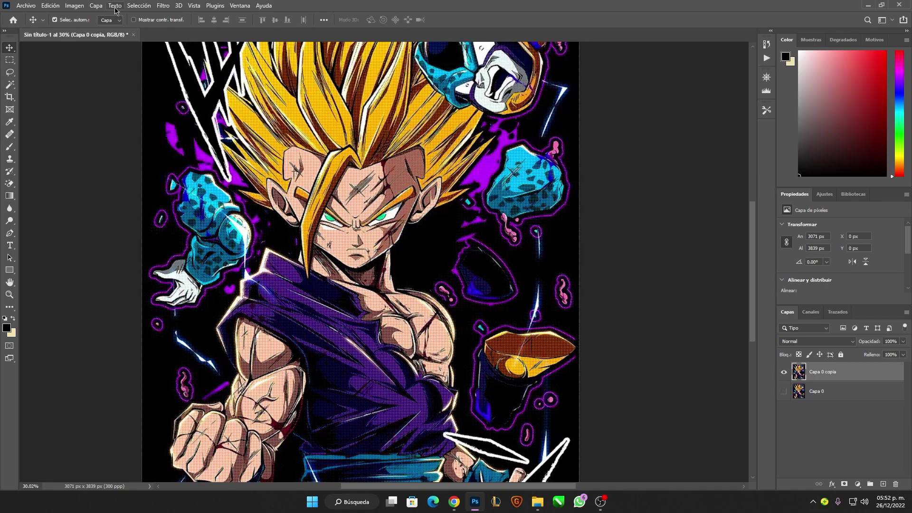
left_click(132, 6)
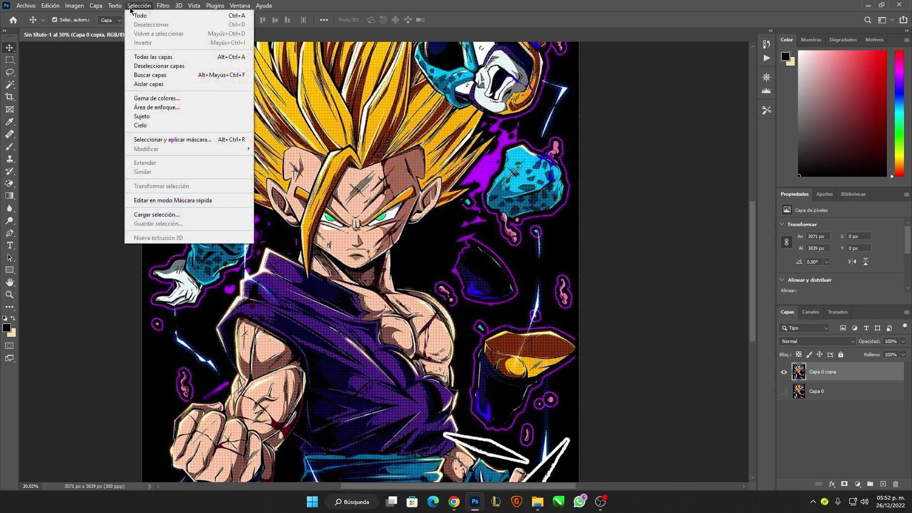
left_click(137, 98)
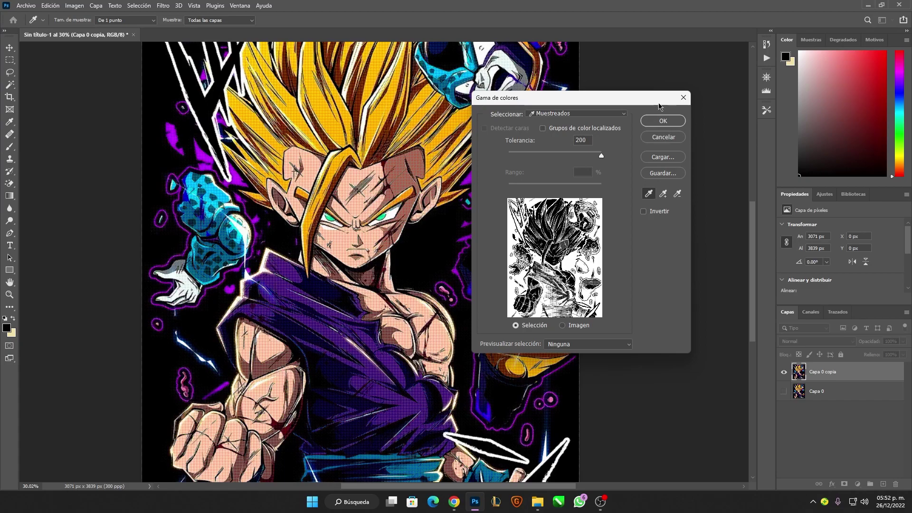
left_click(663, 121)
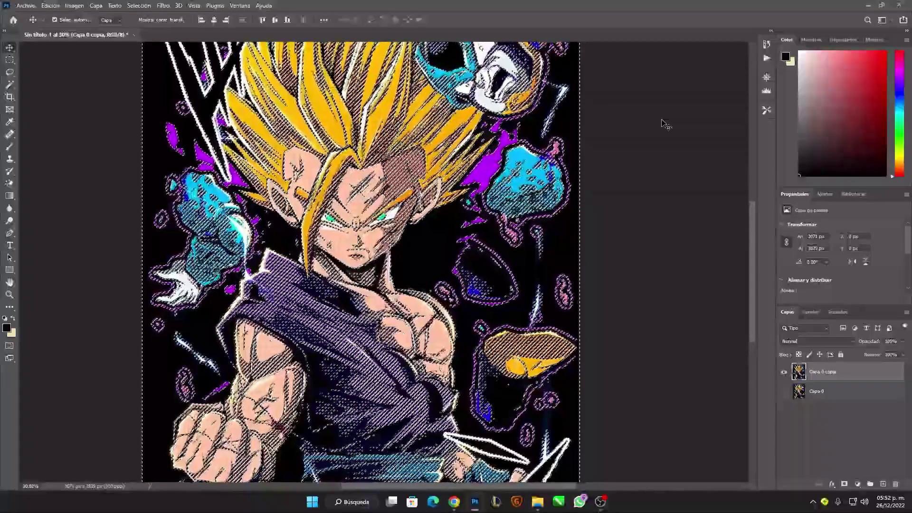
key("ctrl+j")
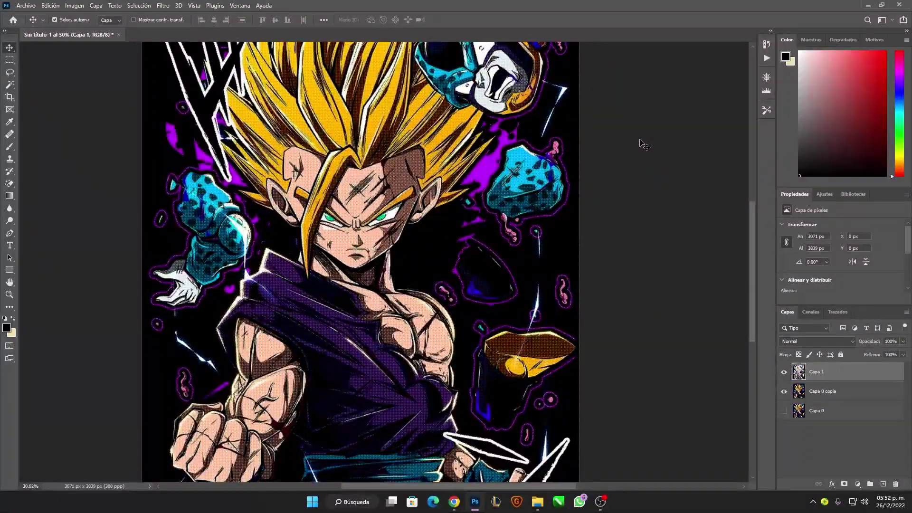
key("ctrl+z")
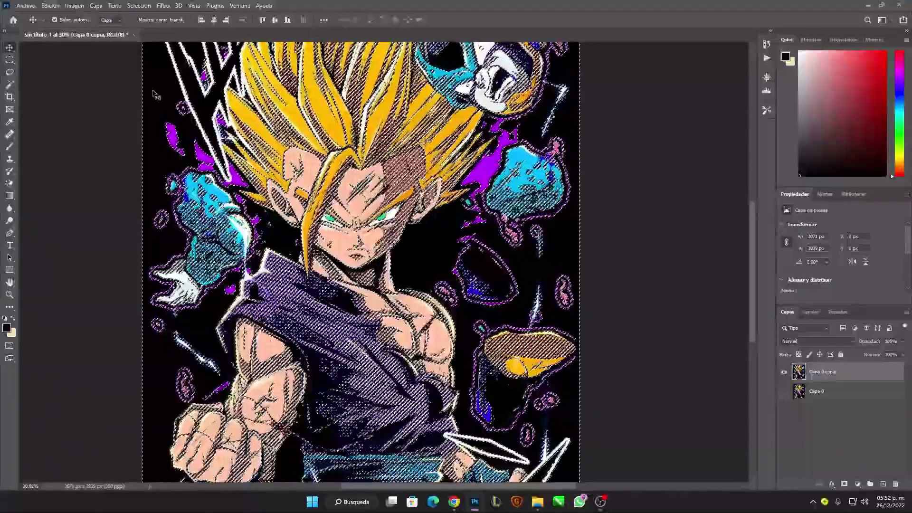
- Invert the selection, copy it to new layer Capa 1, and hide Capa 0 copia
left_click(132, 6)
left_click(163, 43)
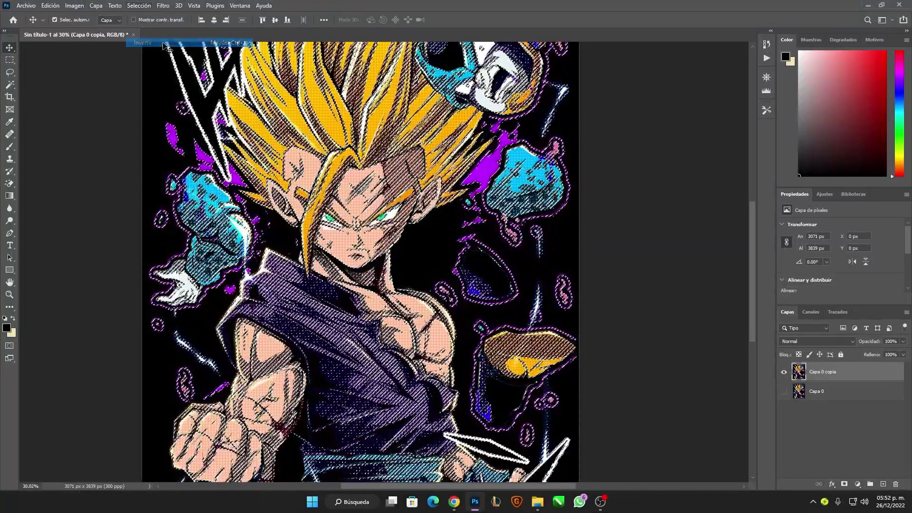
key("ctrl+j")
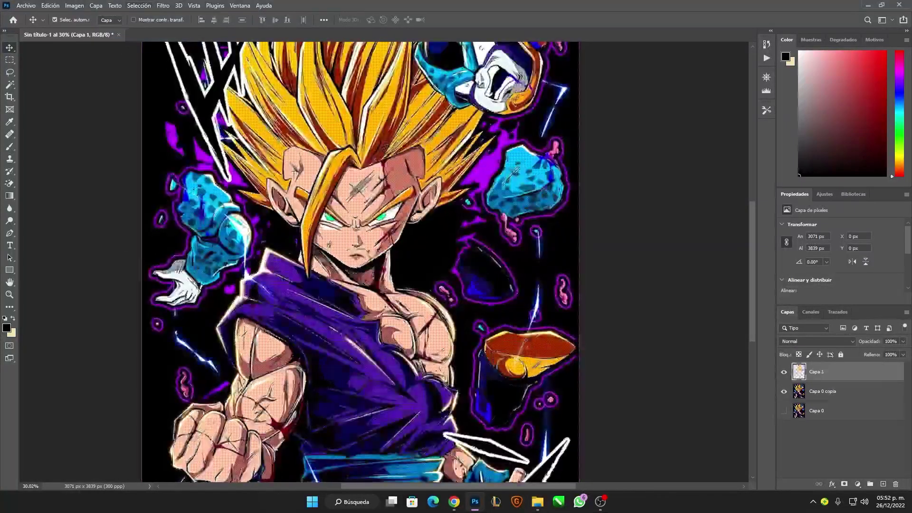
left_click(784, 391)
scroll(381, 177, "up", 3)
scroll(421, 157, "up", 3)
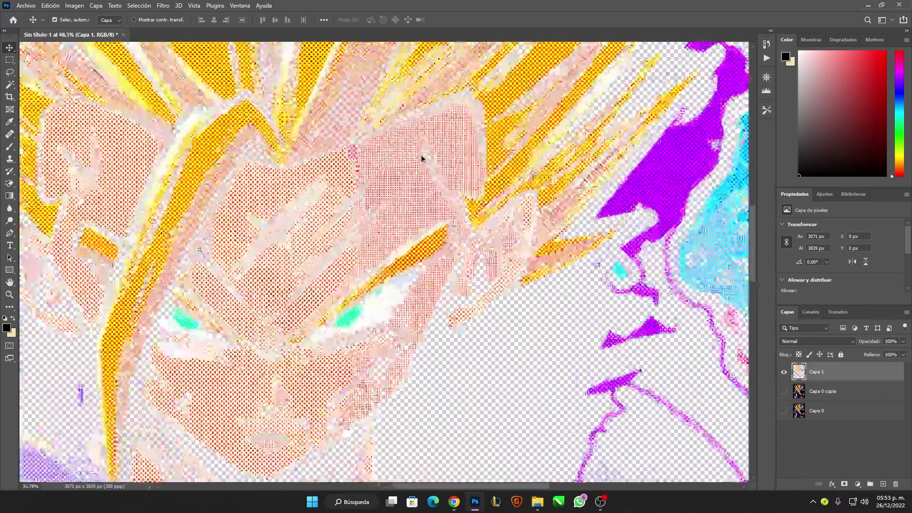
scroll(421, 157, "up", 3)
scroll(417, 160, "up", 3)
scroll(417, 160, "down", 3)
scroll(417, 160, "down", 3)
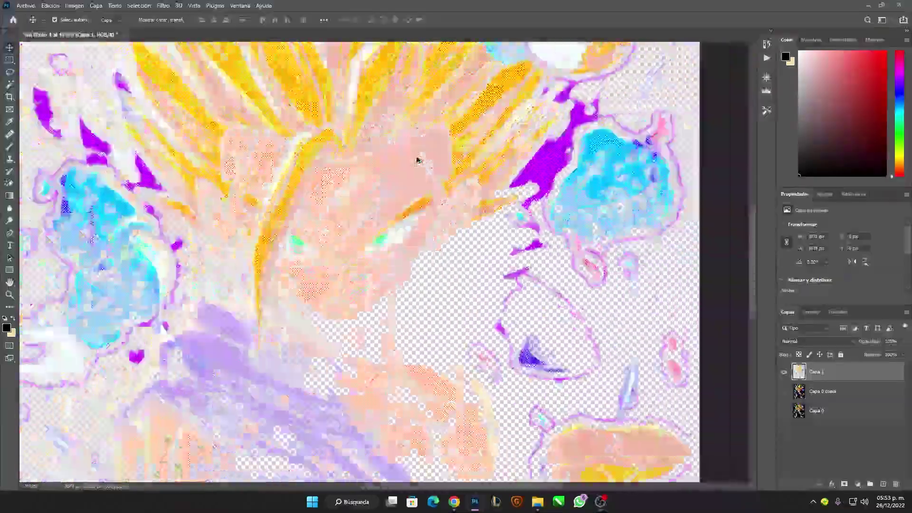
scroll(417, 159, "down", 3)
scroll(323, 393, "up", 2)
scroll(407, 279, "up", 2)
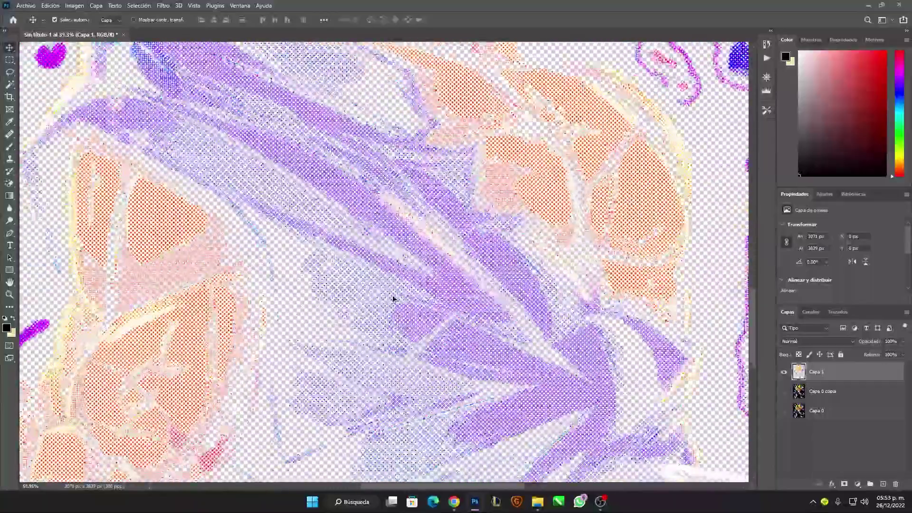
scroll(393, 299, "up", 2)
scroll(393, 294, "down", 2)
scroll(389, 291, "down", 2)
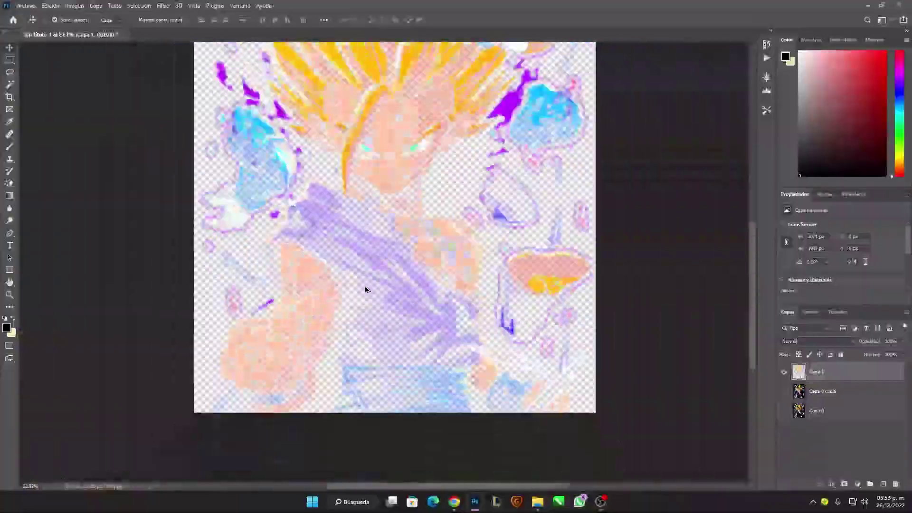
scroll(318, 312, "up", 2)
scroll(317, 314, "up", 1)
scroll(363, 287, "down", 2)
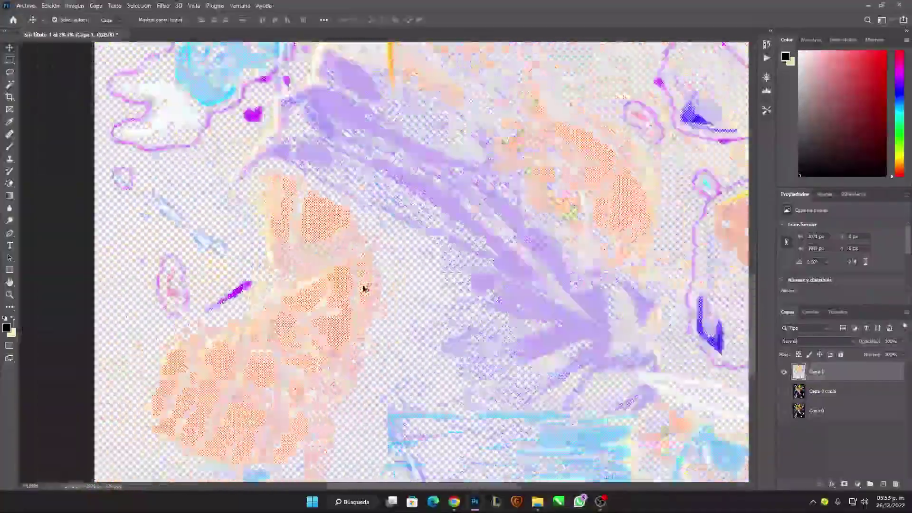
scroll(362, 287, "down", 2)
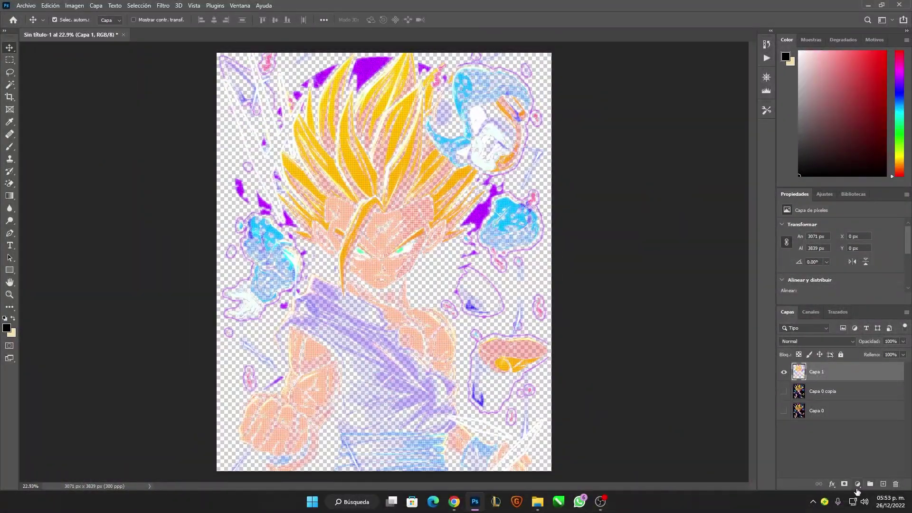
- Add a black 000000 Color uniforme fill layer and move it beneath Capa 1
left_click(858, 484)
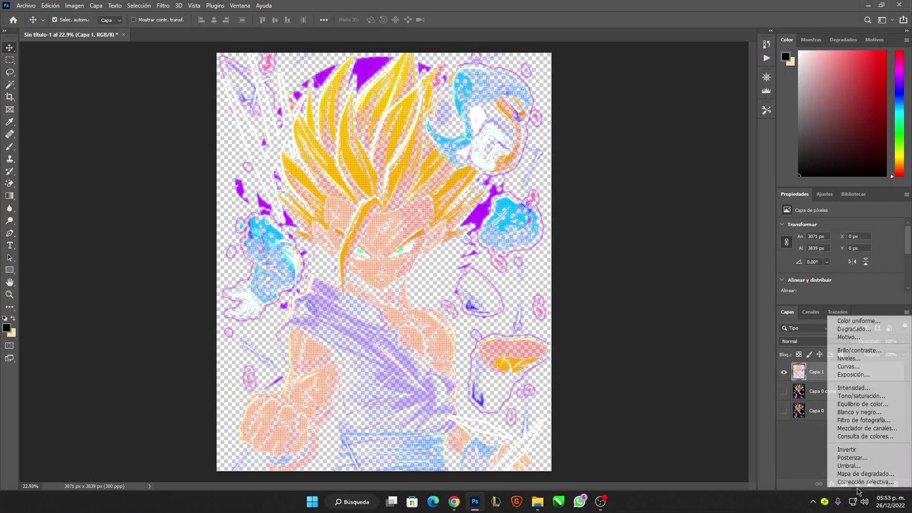
left_click(858, 322)
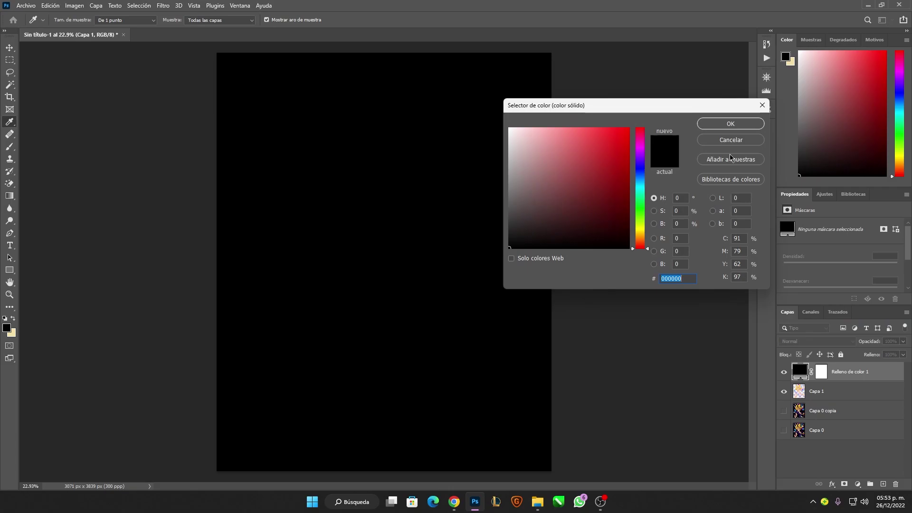
left_click(736, 127)
left_click_drag(864, 375, 863, 395)
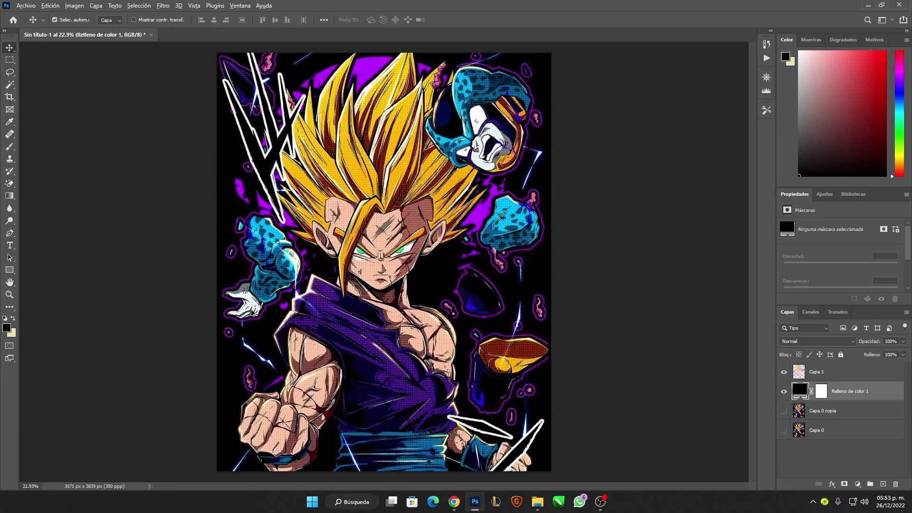
scroll(321, 267, "up", 5)
scroll(304, 234, "down", 3)
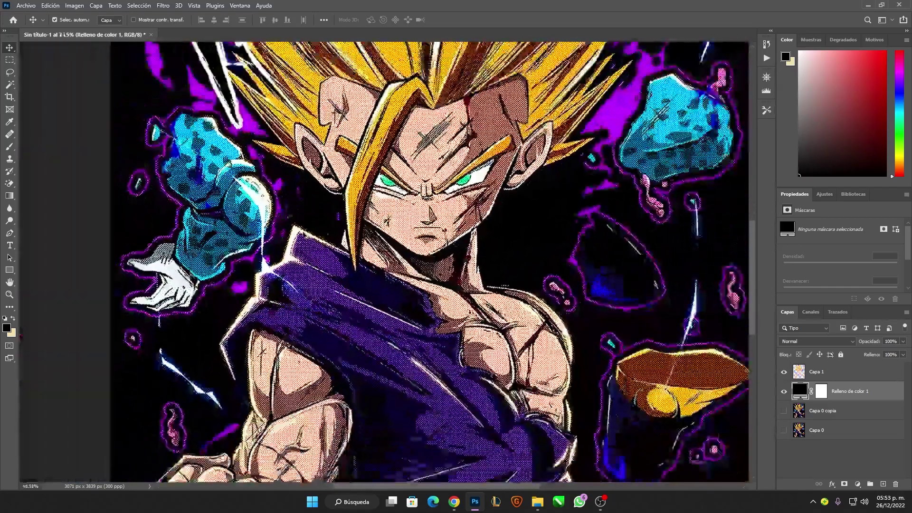
scroll(304, 235, "down", 2)
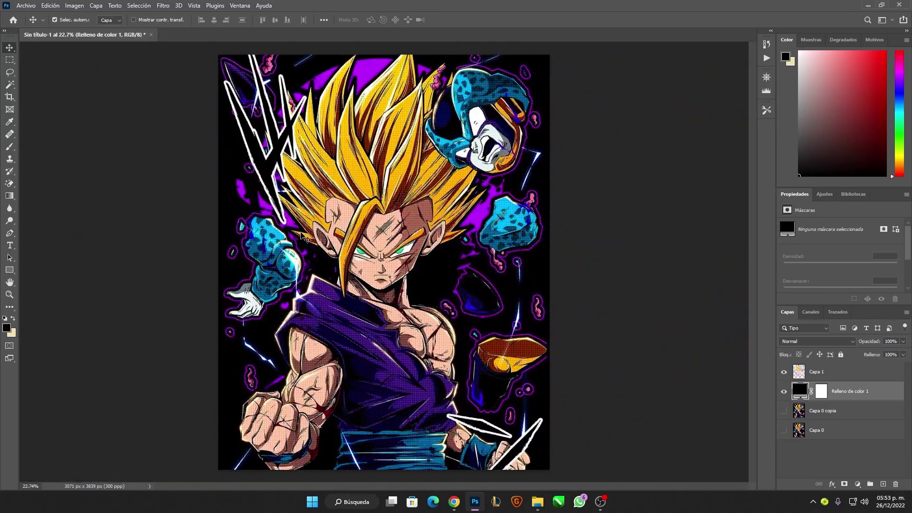
scroll(306, 238, "up", 1)
scroll(307, 239, "up", 2)
scroll(333, 204, "up", 2)
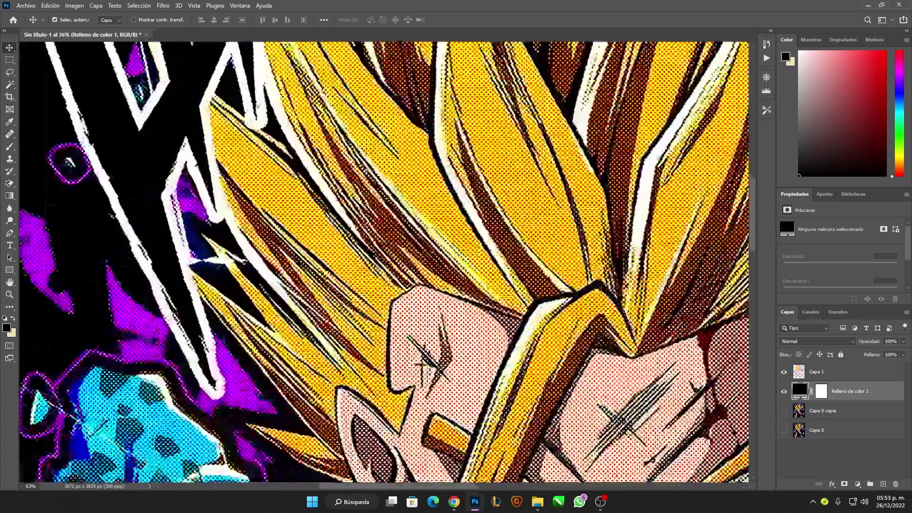
scroll(365, 168, "down", 3)
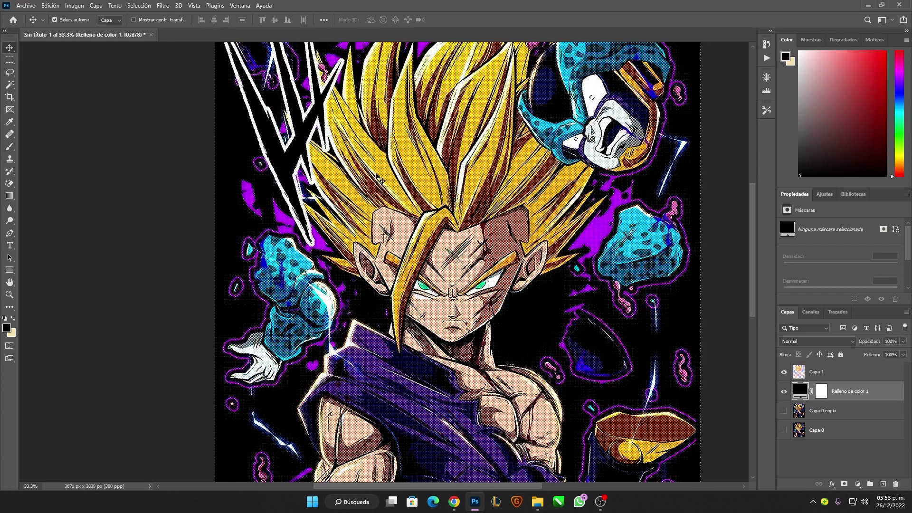
- Toggle Relleno de color 1 to compare the dots over black, leaving it hidden
left_click(785, 392)
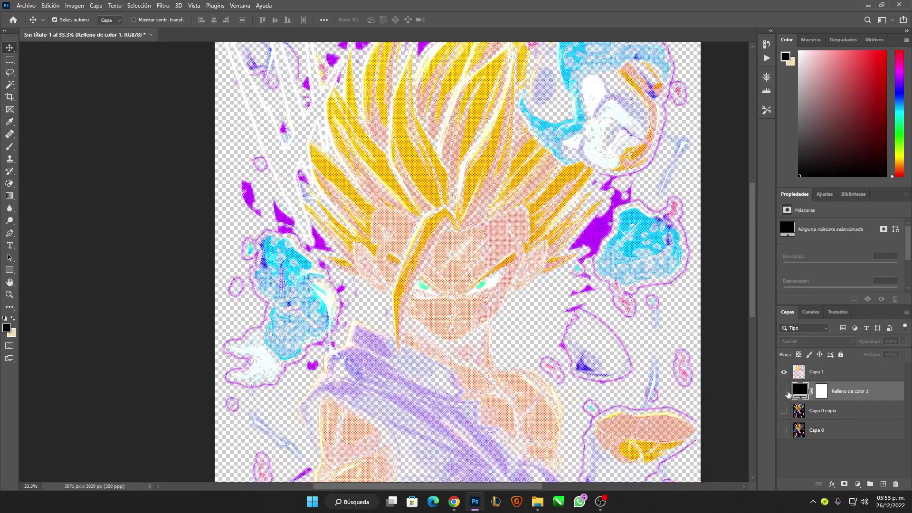
left_click(784, 391)
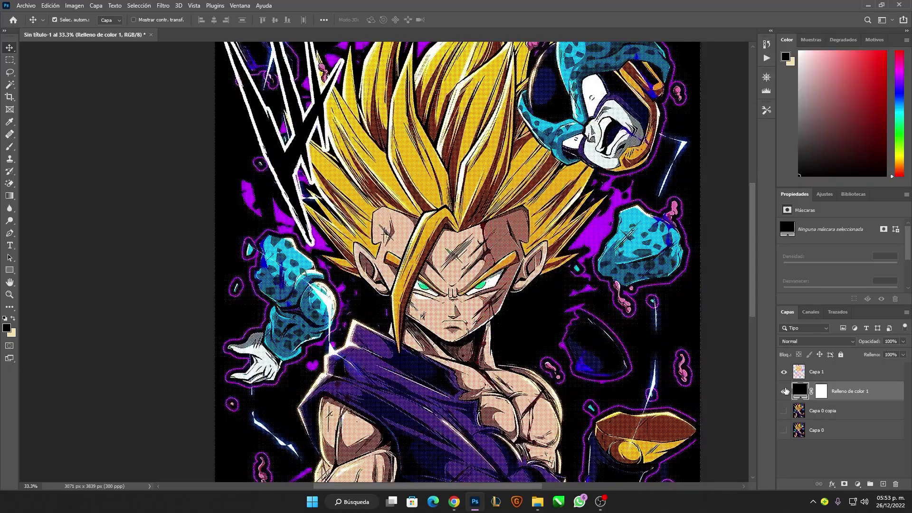
scroll(645, 362, "up", 5)
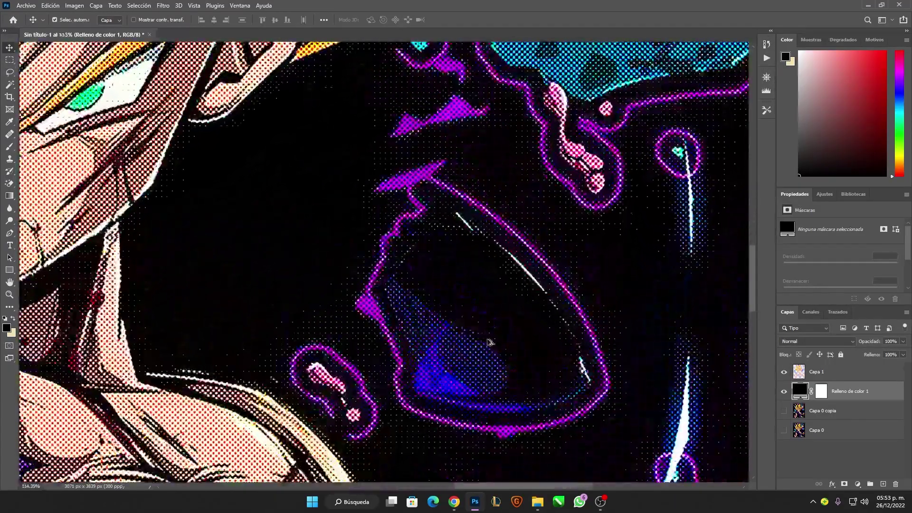
scroll(489, 342, "down", 3)
scroll(479, 111, "up", 4)
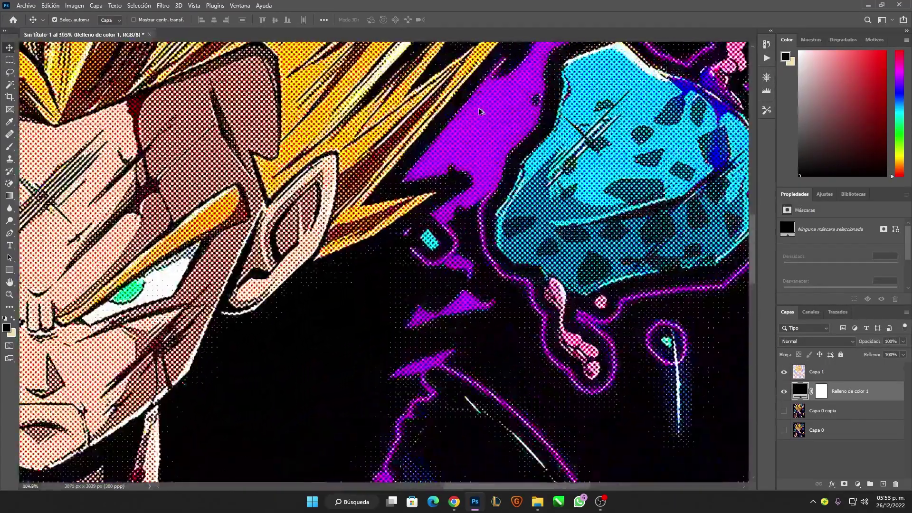
scroll(478, 111, "down", 5)
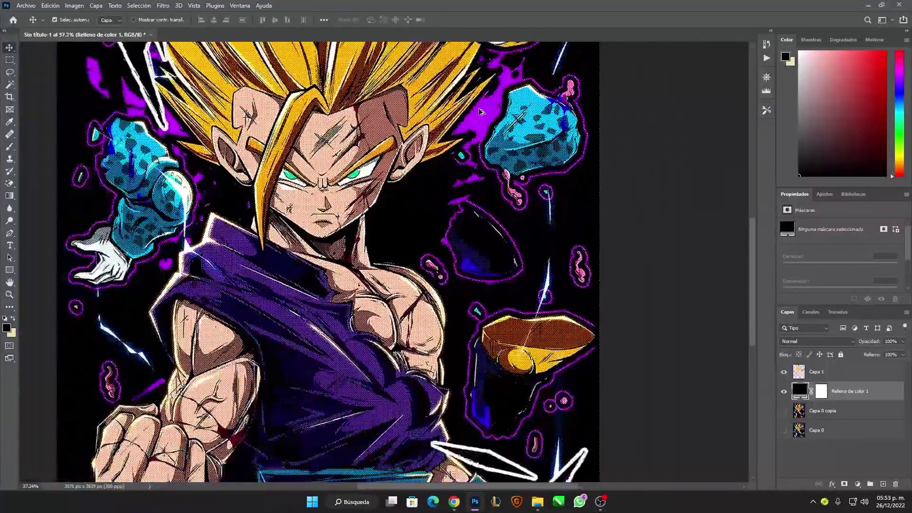
scroll(479, 111, "down", 2)
scroll(474, 118, "up", 3)
scroll(475, 118, "up", 1)
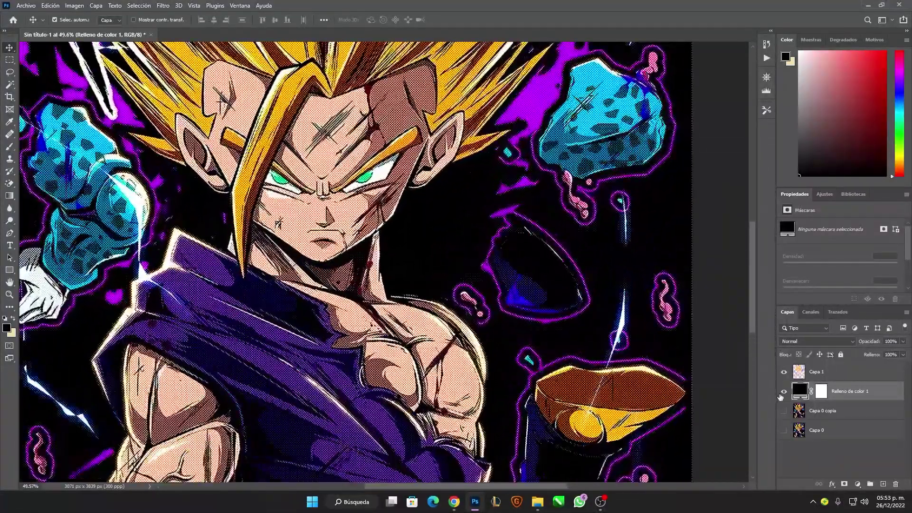
left_click(783, 392)
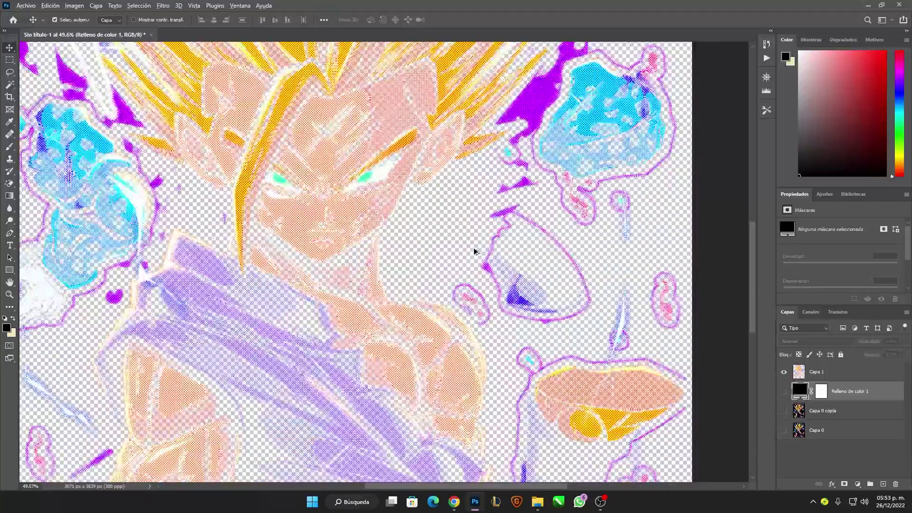
- Start saving the document under a new name on this computer, naming it gohan
scroll(468, 247, "down", 1)
left_click(26, 6)
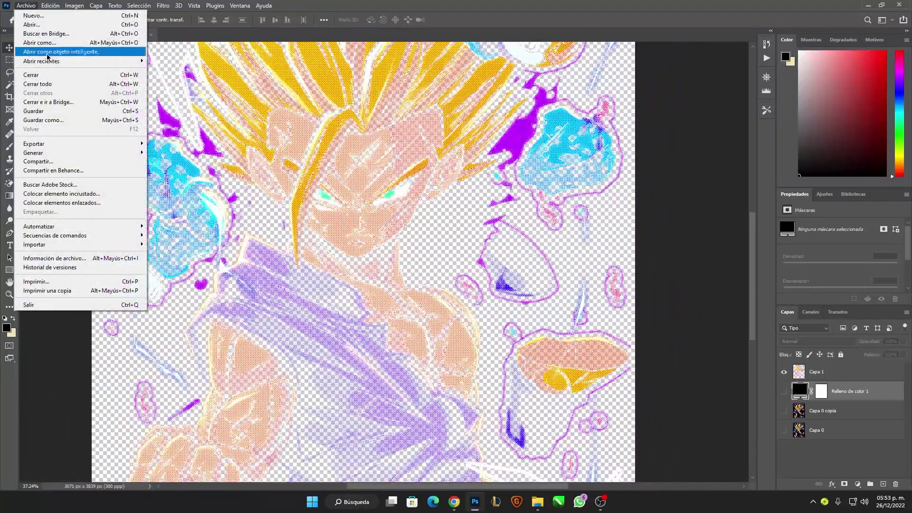
left_click(61, 121)
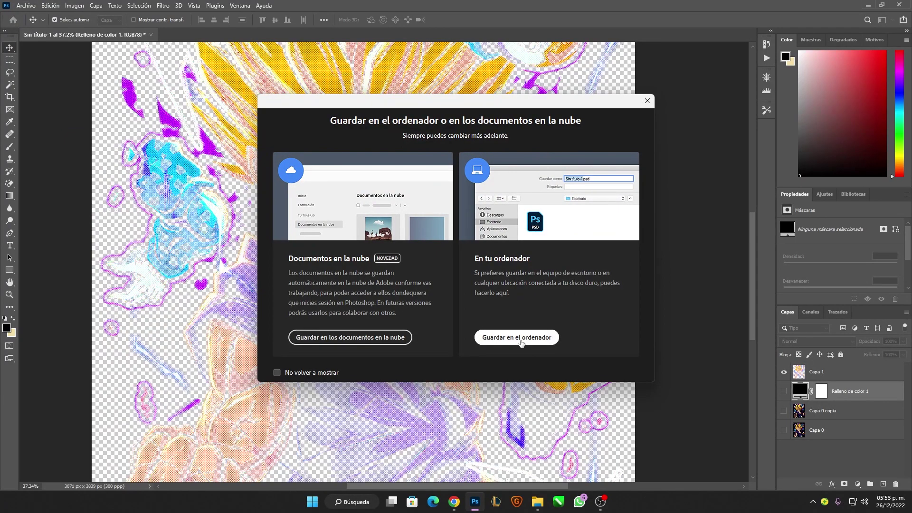
left_click(522, 337)
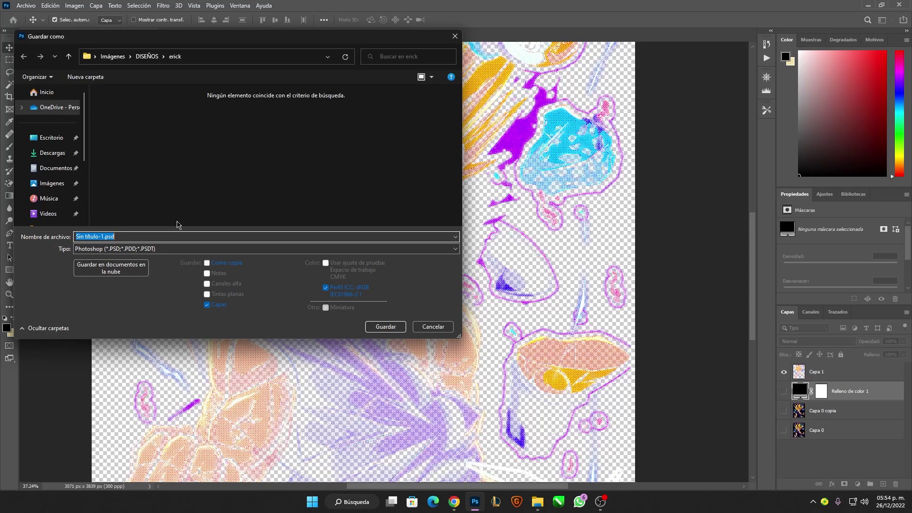
type("gohan")
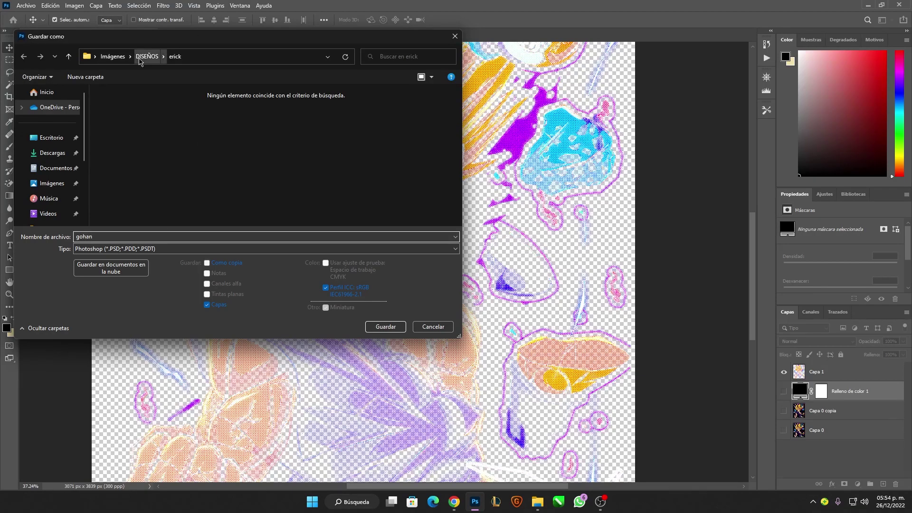
- Save gohan.psd in D: > DISEÑOS SERIGRAFIA > DGRAFF > nuevos videos, accepting Maximize Compatibility
scroll(57, 128, "down", 5)
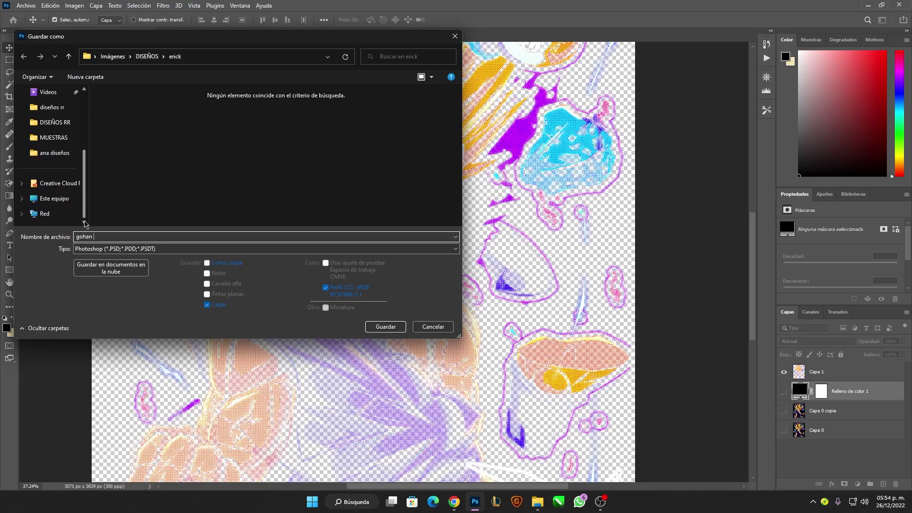
left_click(57, 198)
left_click(268, 125)
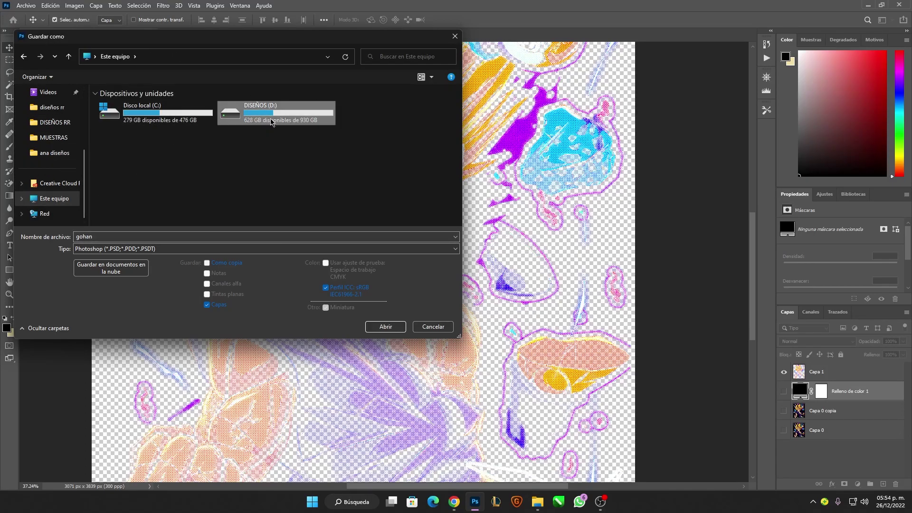
double_click(270, 122)
double_click(143, 106)
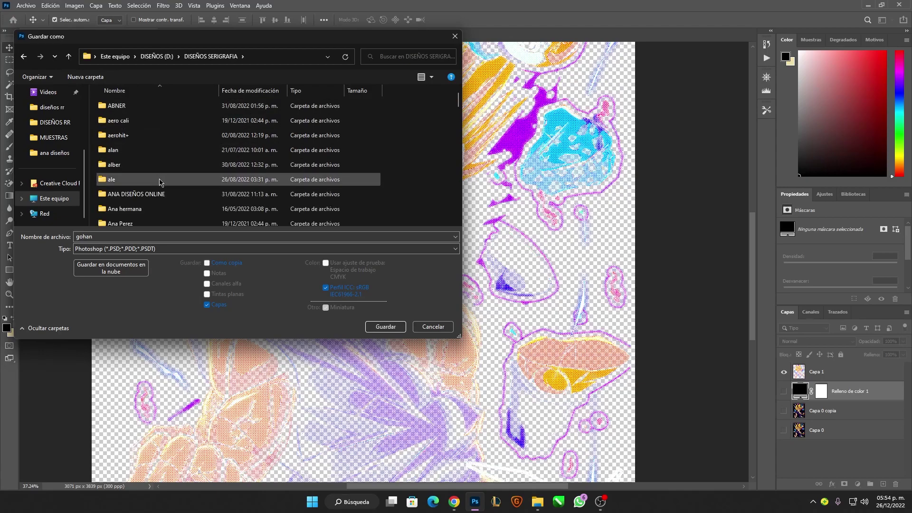
scroll(160, 181, "down", 5)
scroll(157, 157, "down", 5)
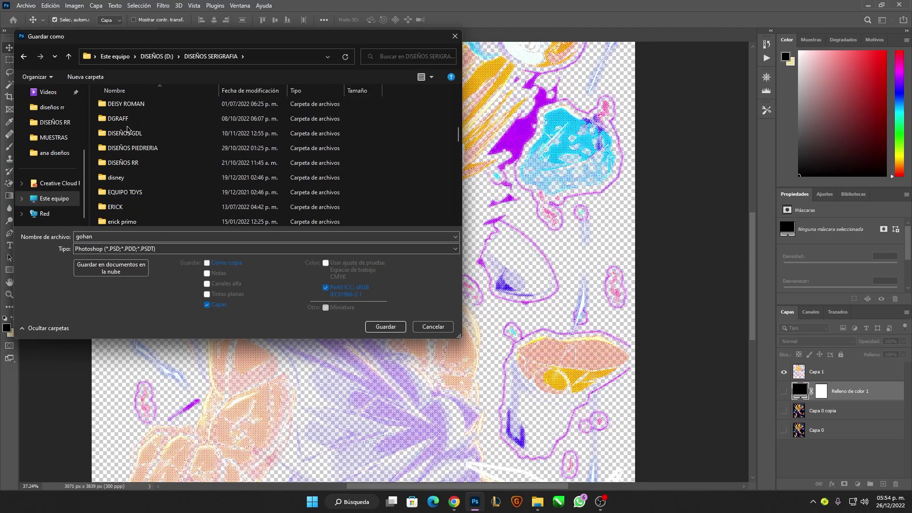
double_click(125, 119)
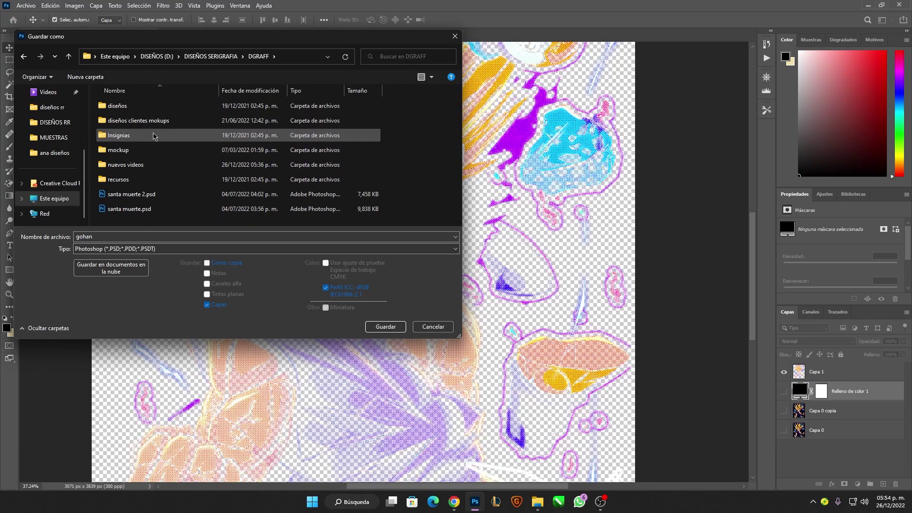
double_click(145, 165)
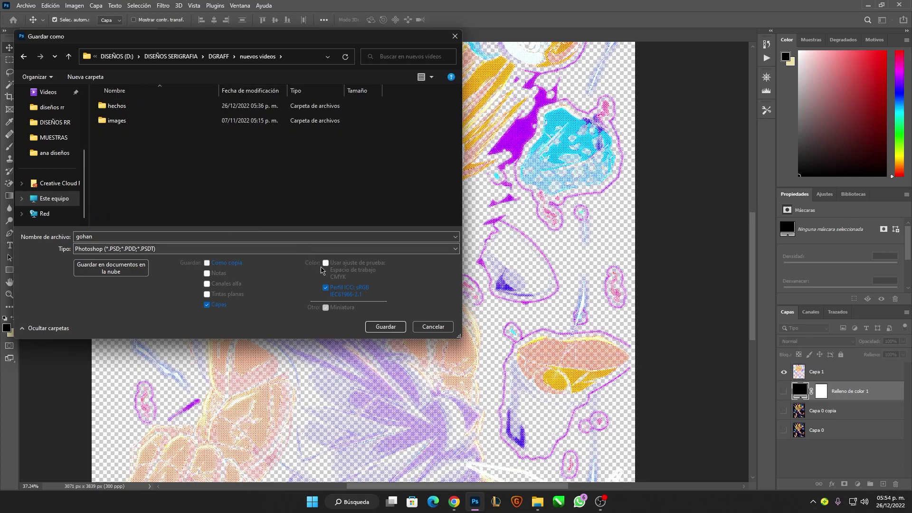
left_click(385, 326)
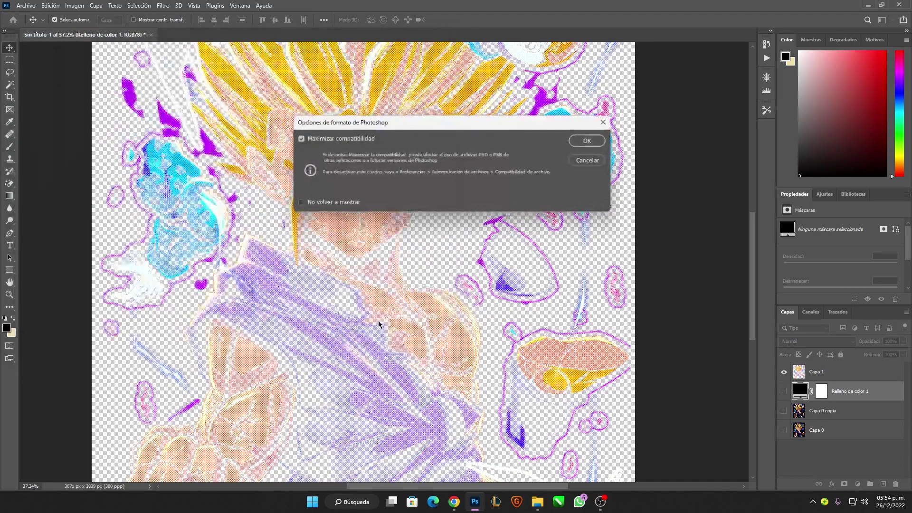
left_click(585, 141)
- Save a PNG copy named gohan.png in the same folder, accepting the PNG options
left_click(26, 6)
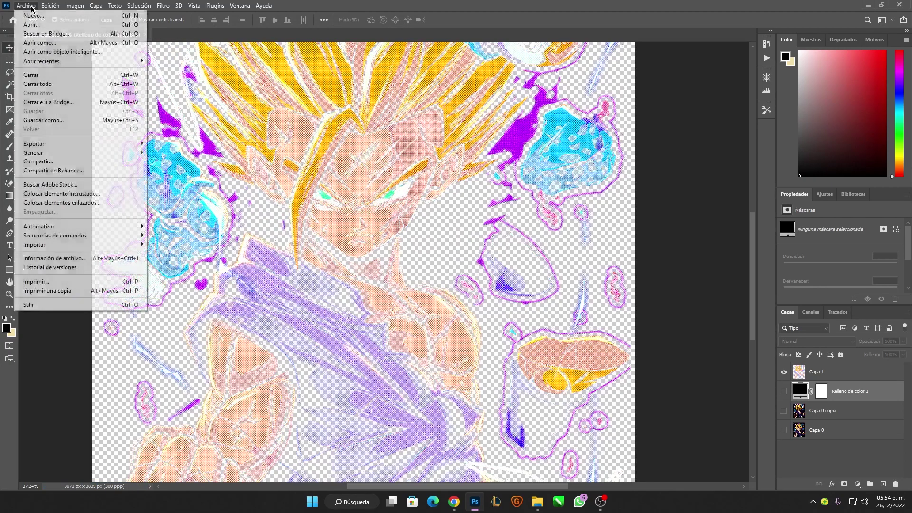
left_click(55, 120)
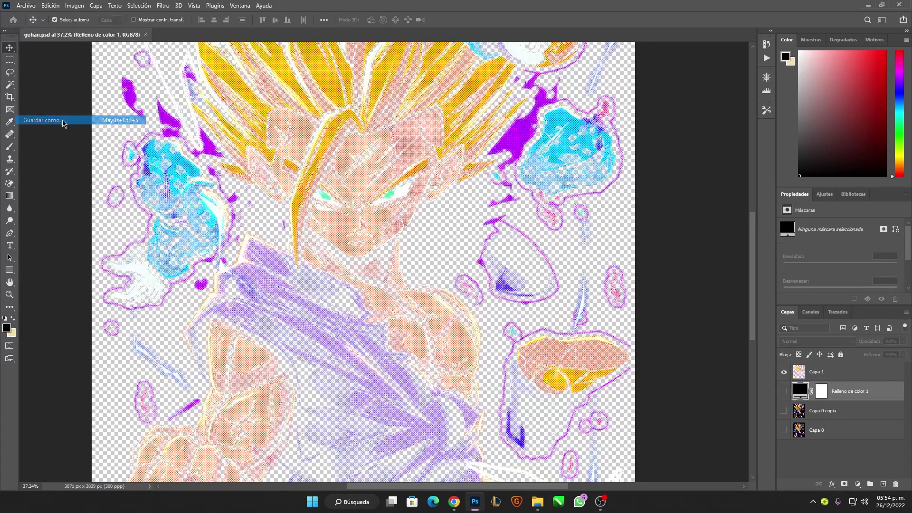
left_click(516, 336)
left_click(137, 249)
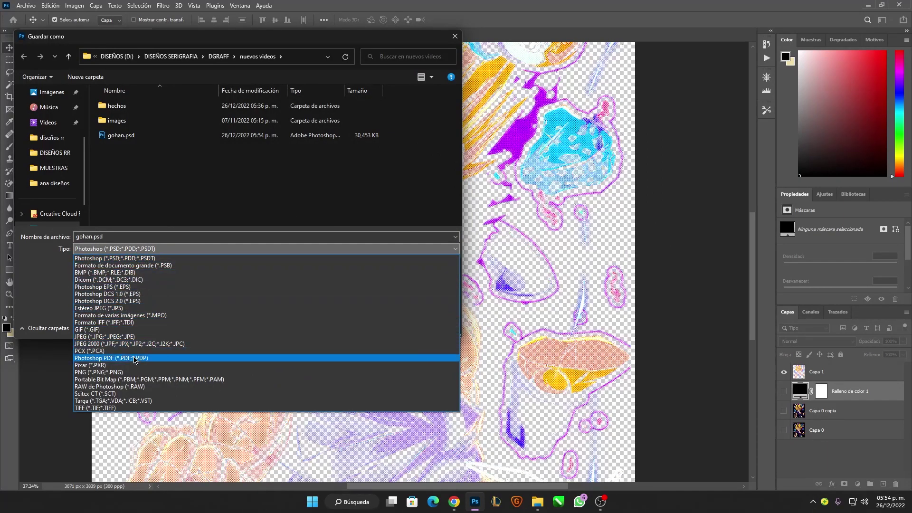
left_click(135, 371)
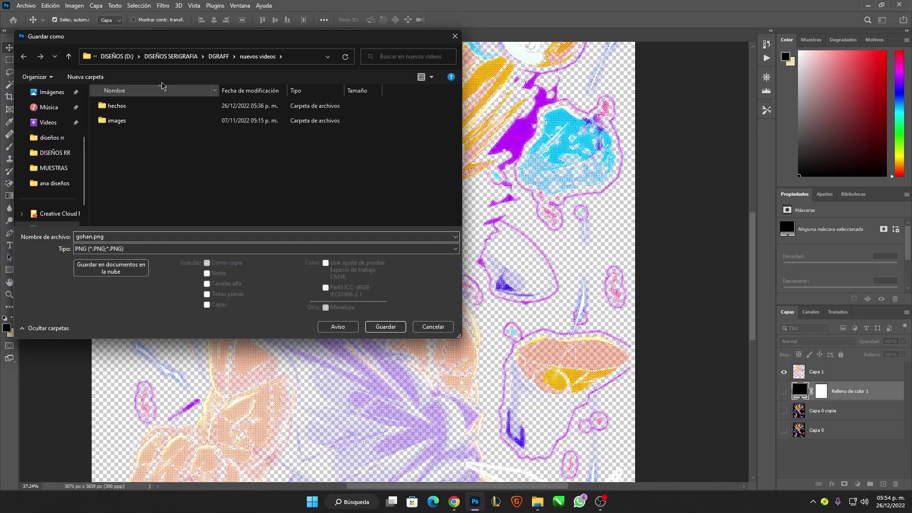
left_click(384, 327)
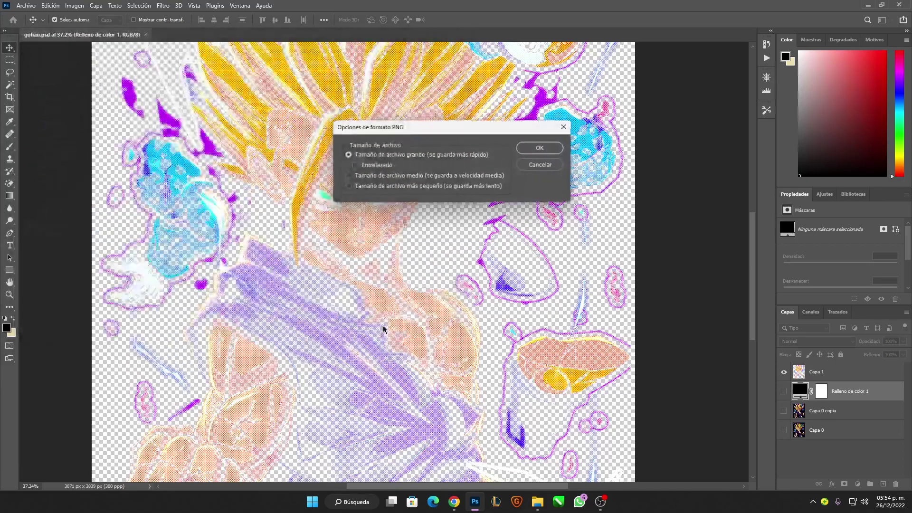
left_click(528, 147)
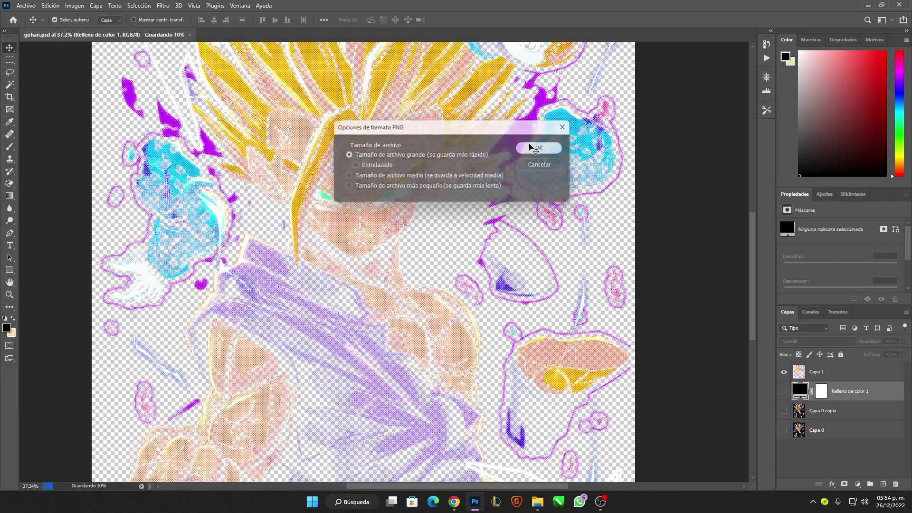
left_click(537, 501)
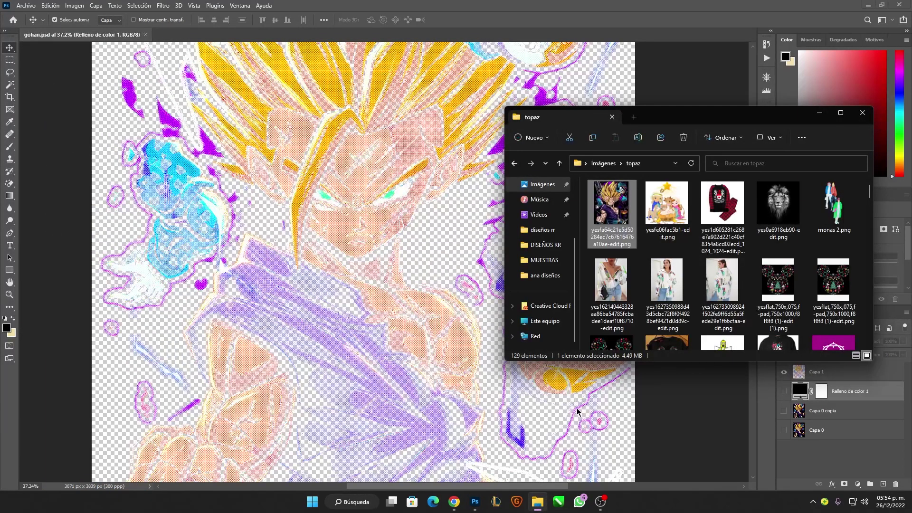
- Browse File Explorer to D: > DISEÑOS SERIGRAFIA > DGRAFF > nuevos videos and maximize the window
left_click(545, 321)
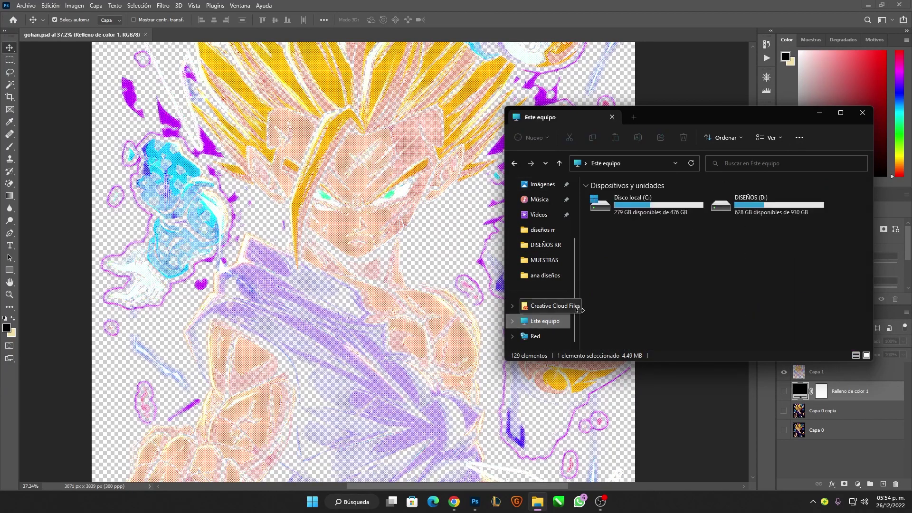
double_click(720, 204)
double_click(597, 218)
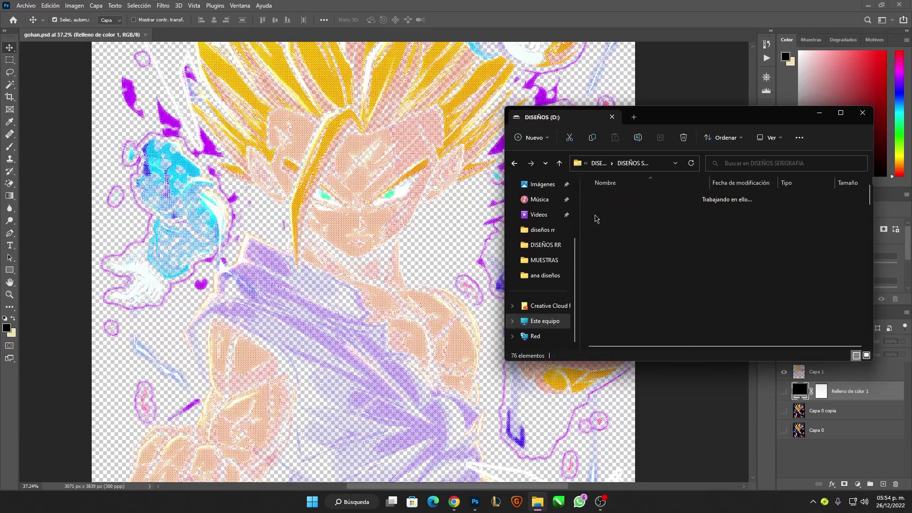
key("d")
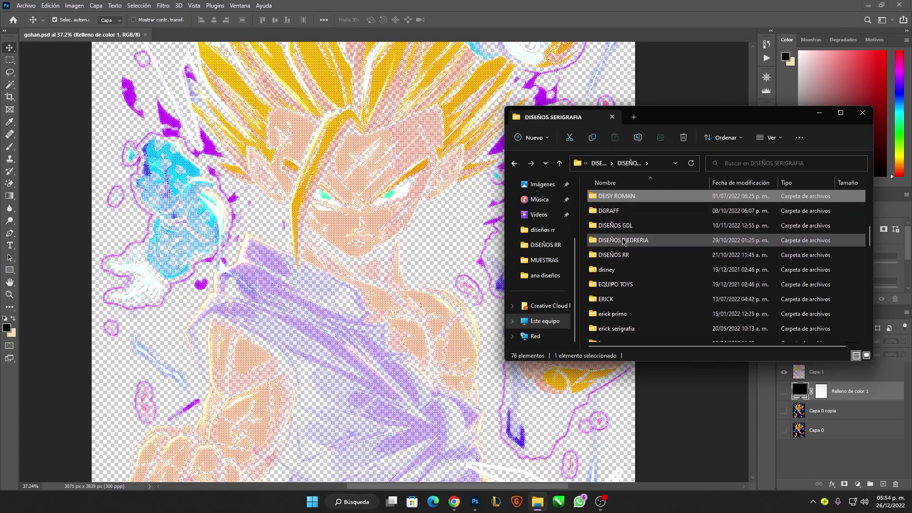
double_click(618, 211)
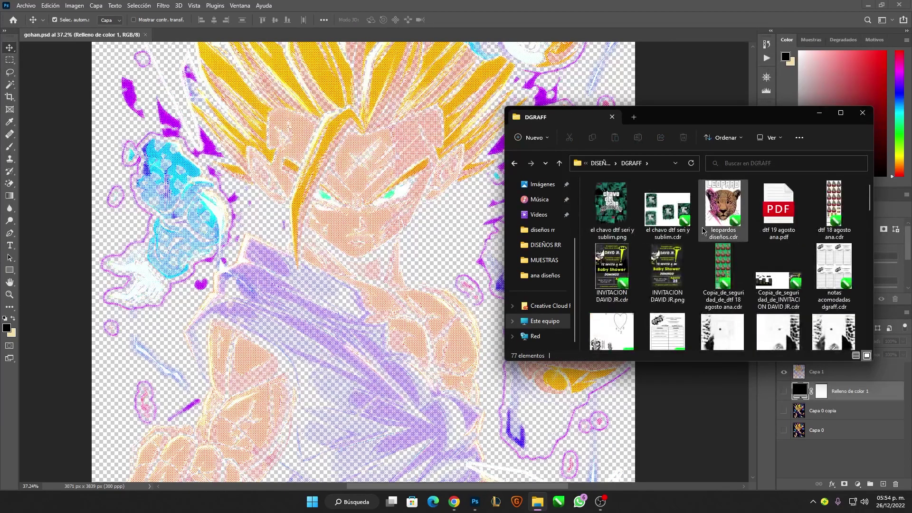
scroll(760, 285, "down", 5)
scroll(783, 308, "down", 5)
scroll(799, 327, "down", 5)
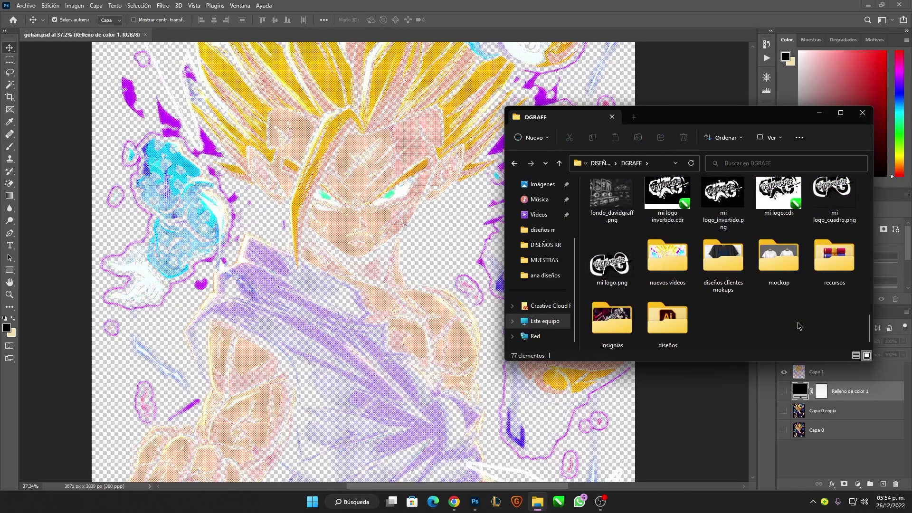
double_click(667, 259)
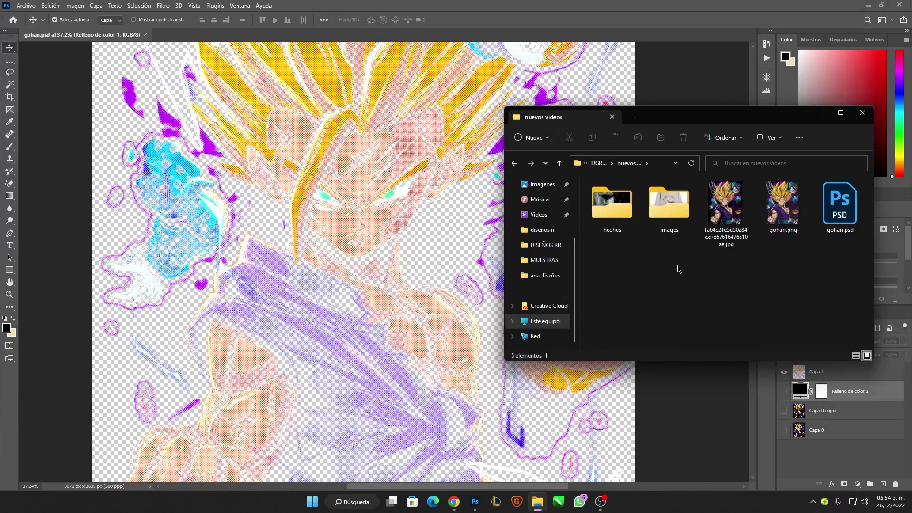
left_click_drag(730, 124, 428, 119)
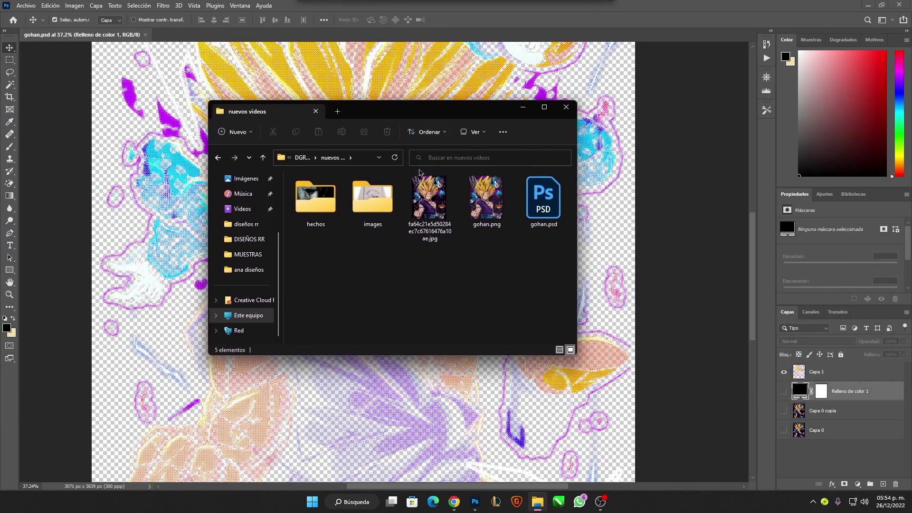
left_click(541, 109)
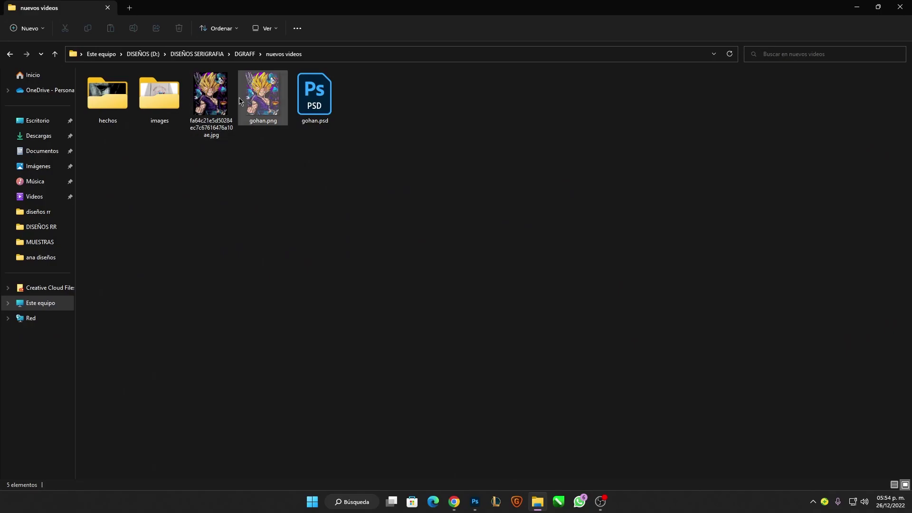
left_click(264, 88)
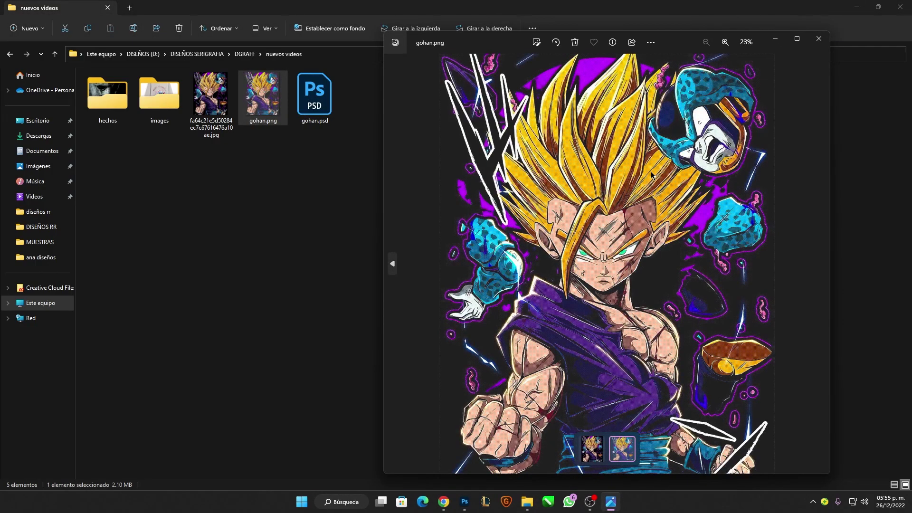
scroll(650, 325, "up", 2)
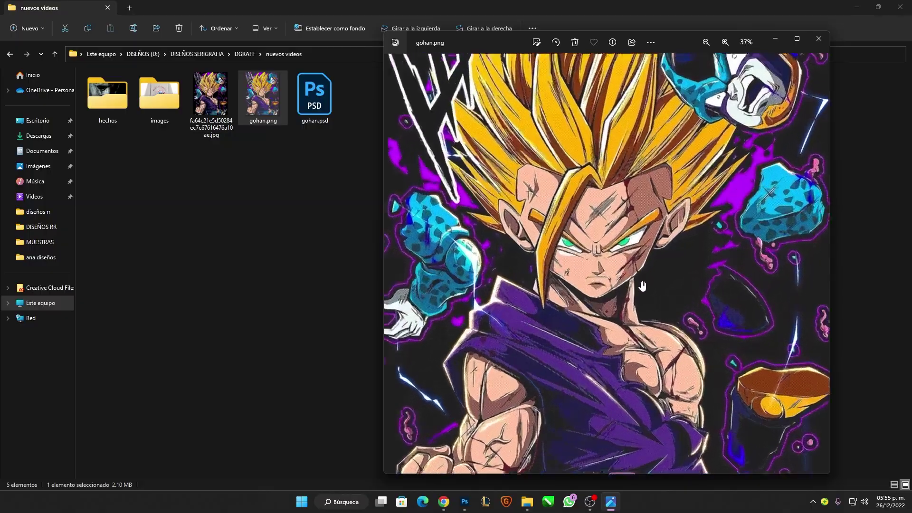
scroll(650, 325, "up", 2)
scroll(651, 324, "down", 1)
scroll(651, 324, "down", 1)
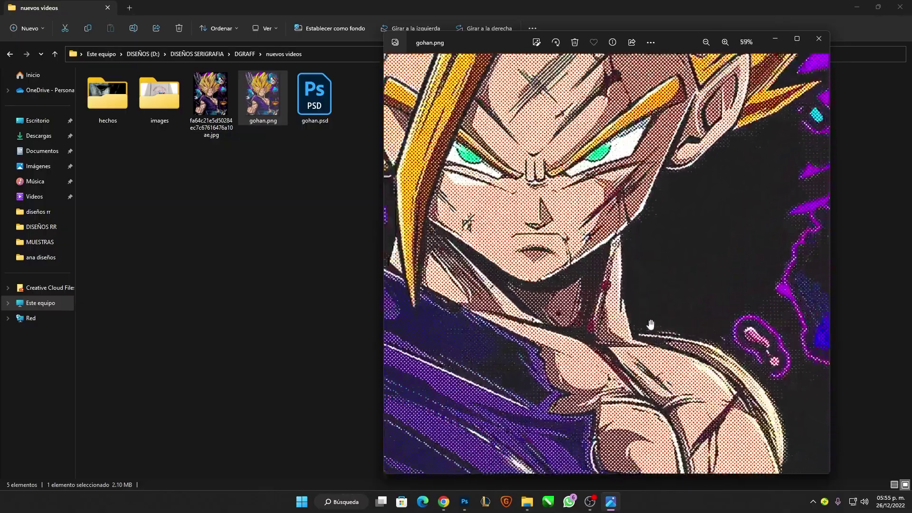
scroll(650, 324, "down", 1)
scroll(650, 324, "down", 1)
scroll(651, 324, "down", 2)
scroll(650, 324, "down", 1)
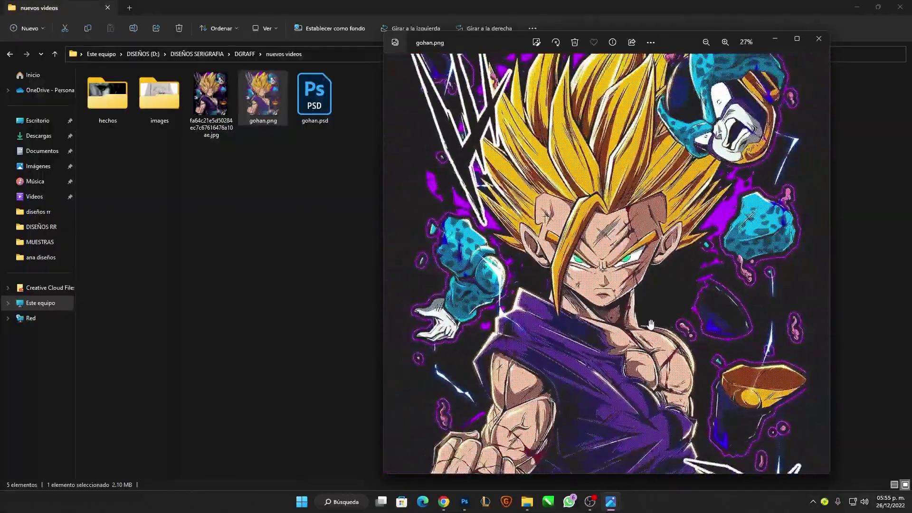
scroll(543, 280, "up", 4)
scroll(543, 280, "up", 3)
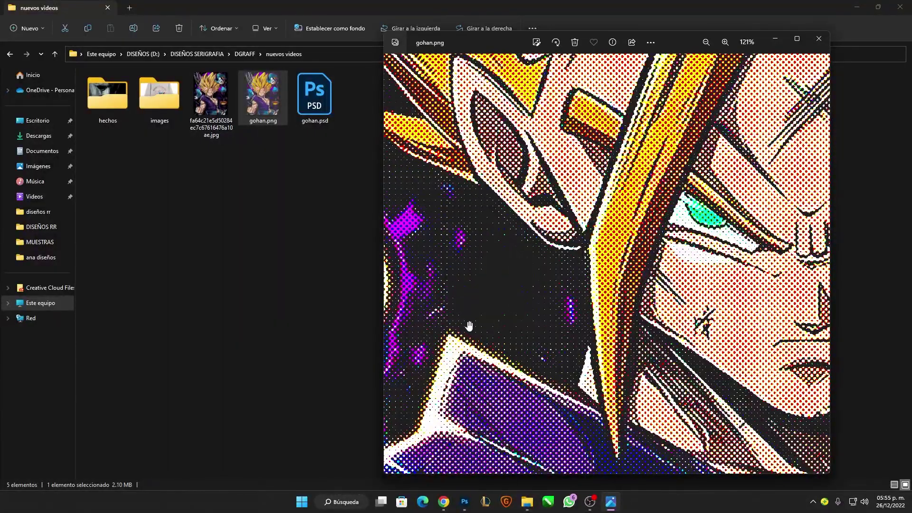
scroll(509, 280, "down", 3)
scroll(509, 281, "down", 3)
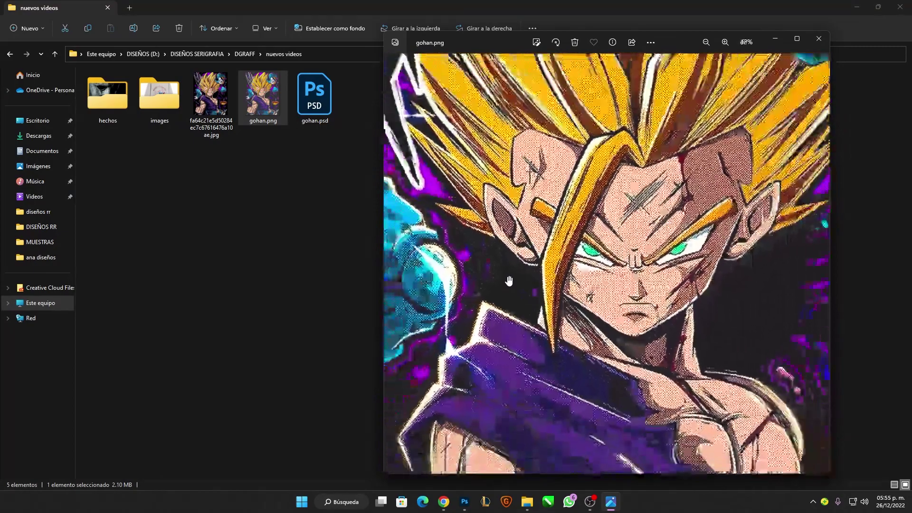
scroll(509, 280, "down", 2)
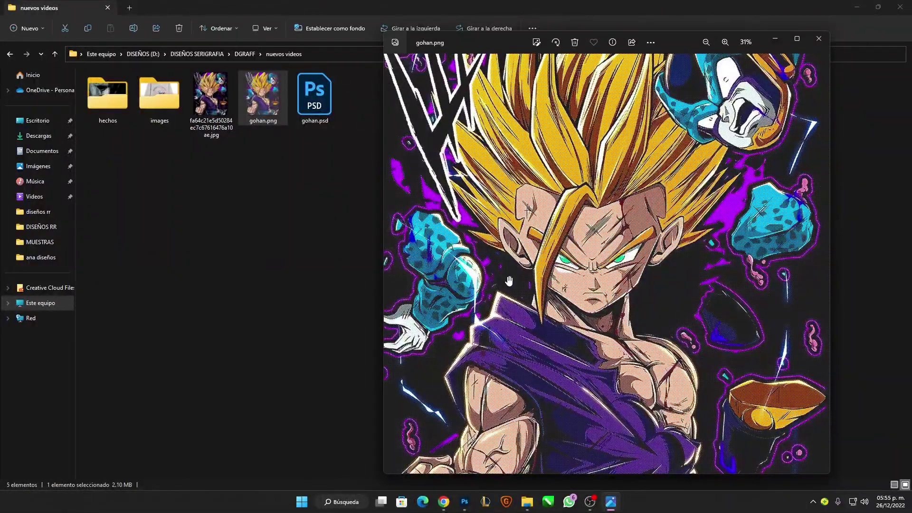
scroll(509, 280, "down", 1)
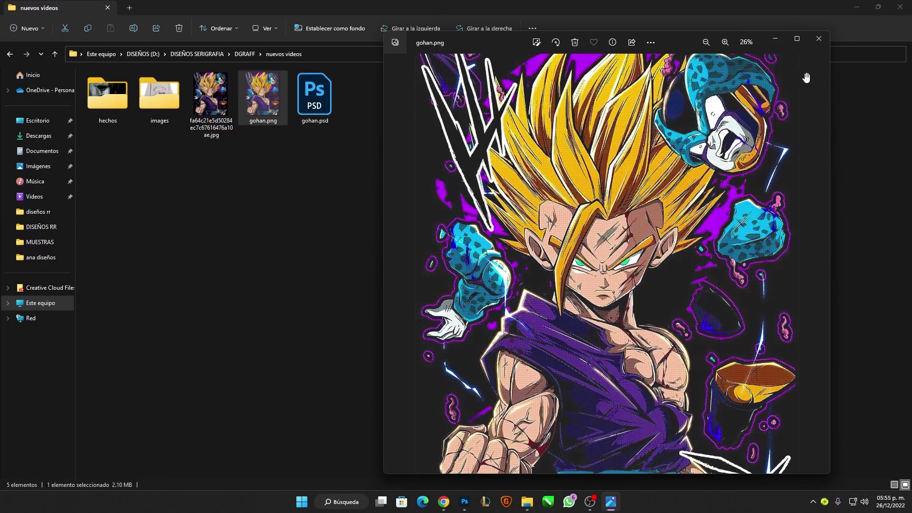
scroll(674, 100, "up", 2)
scroll(611, 267, "up", 2)
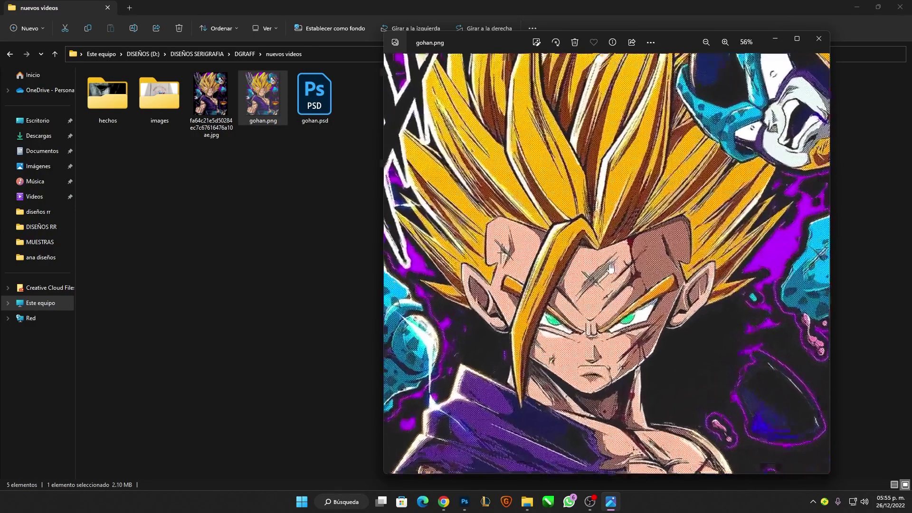
scroll(608, 264, "down", 4)
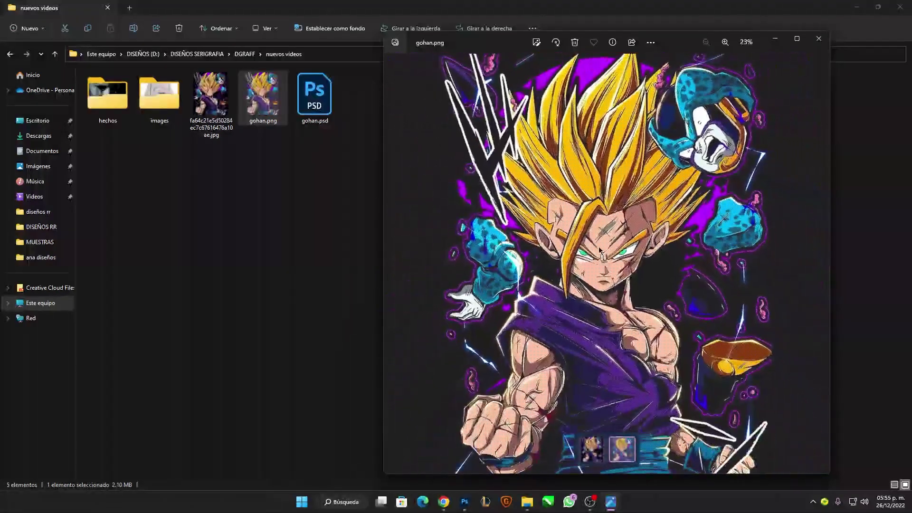
- Close the image viewer, return to Photoshop, and make the black Relleno de color 1 layer visible
left_click(813, 45)
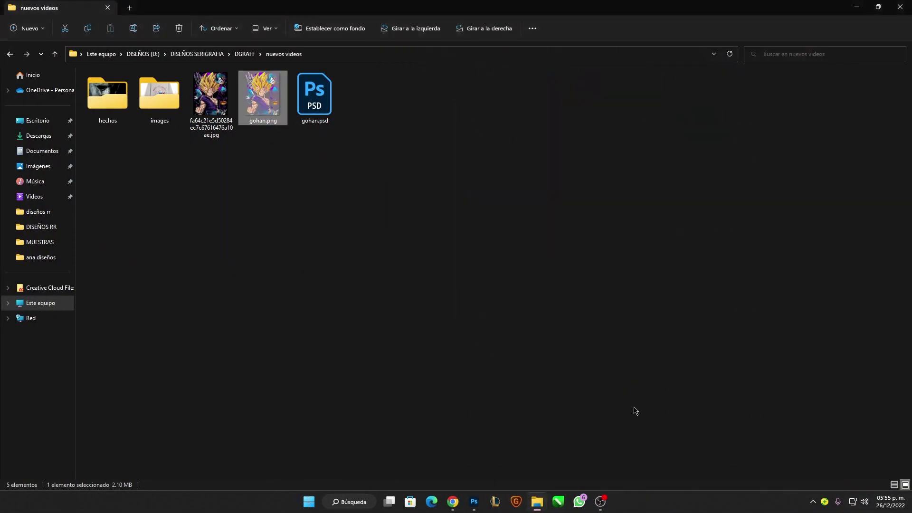
left_click(475, 504)
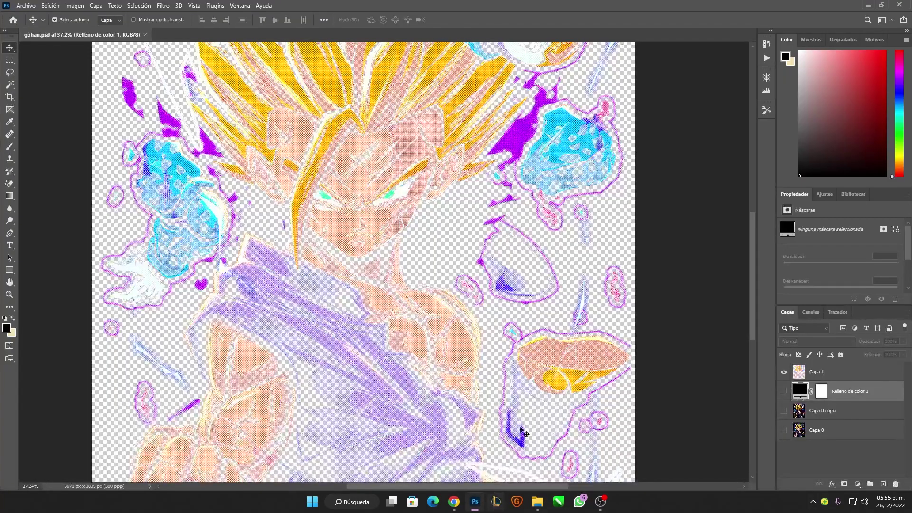
left_click(784, 391)
scroll(559, 319, "down", 5)
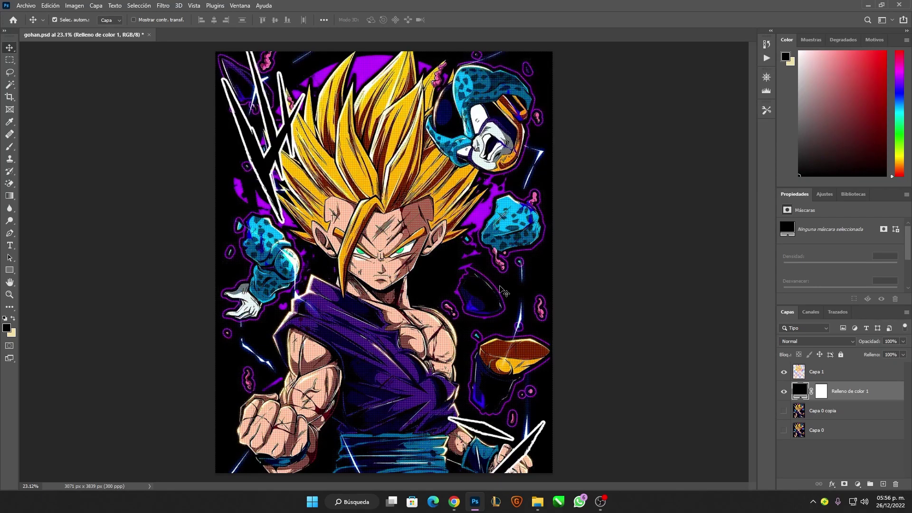
scroll(327, 198, "up", 1)
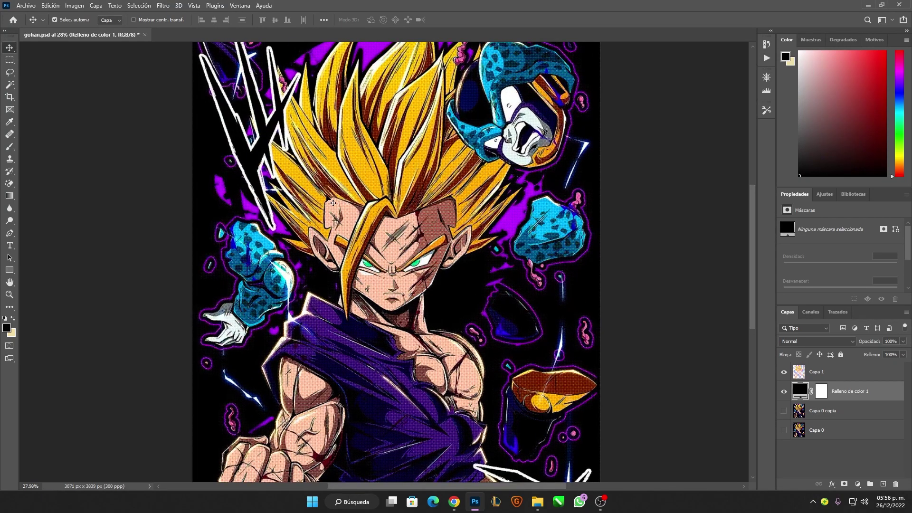